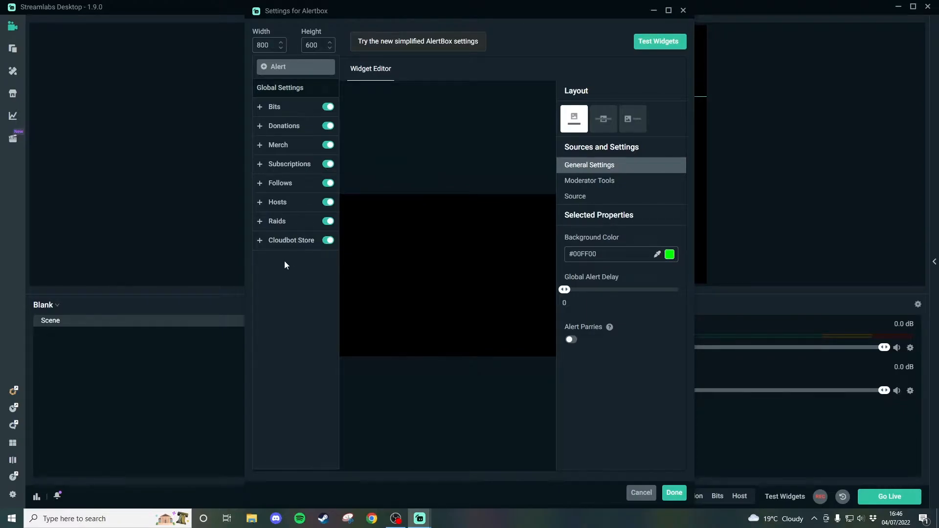
Step: Examine the default title message settings of the Subscriptions alert and of the Follows alert
click(275, 167)
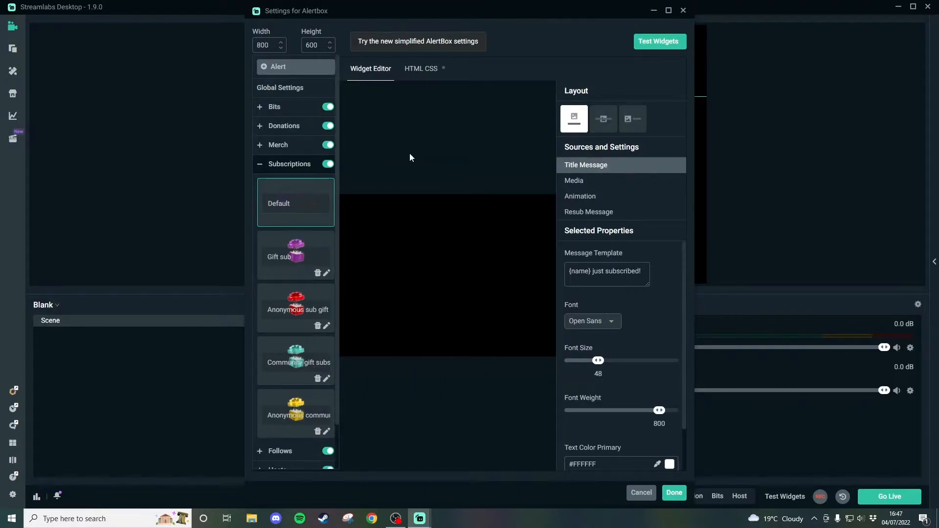
click(262, 169)
click(292, 186)
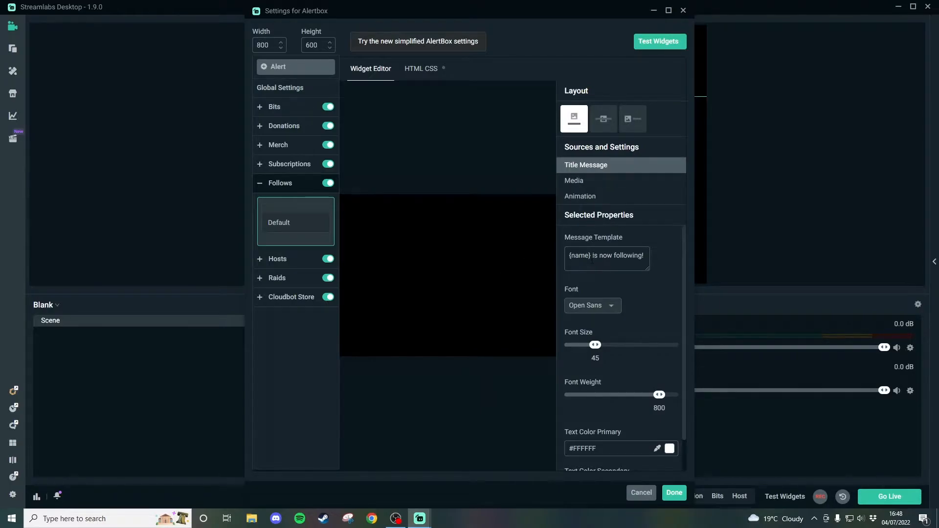
scroll(618, 423, down, 1)
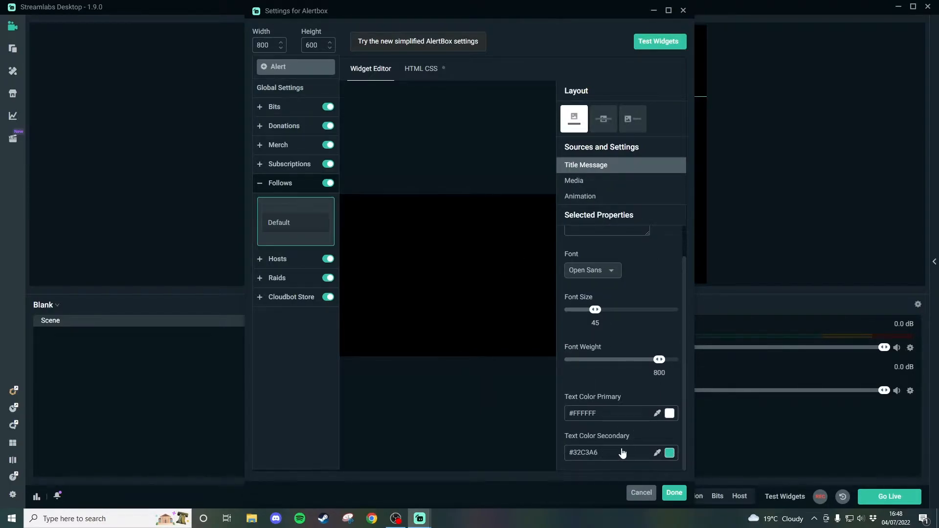
scroll(614, 421, up, 1)
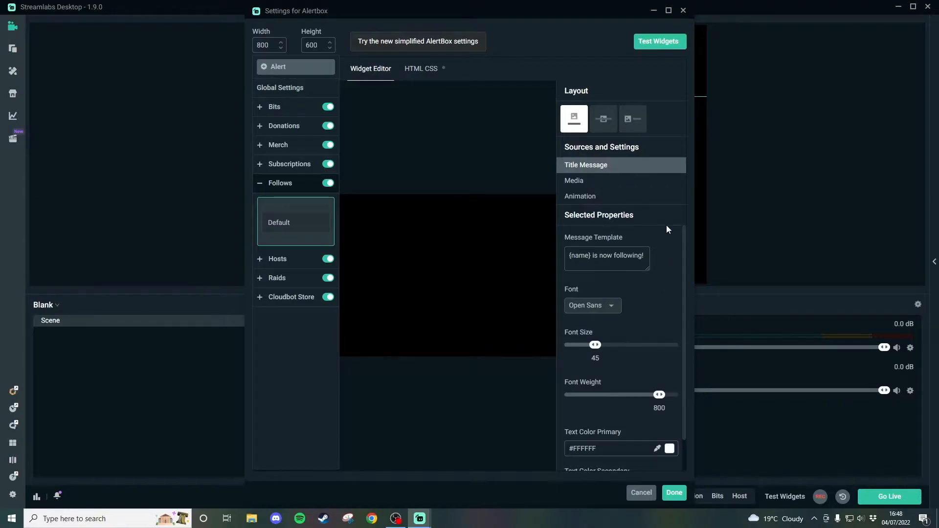
Step: Upload the follow_no-sound video from the No sound folder and set it as the Follows alert's image/video file
click(616, 188)
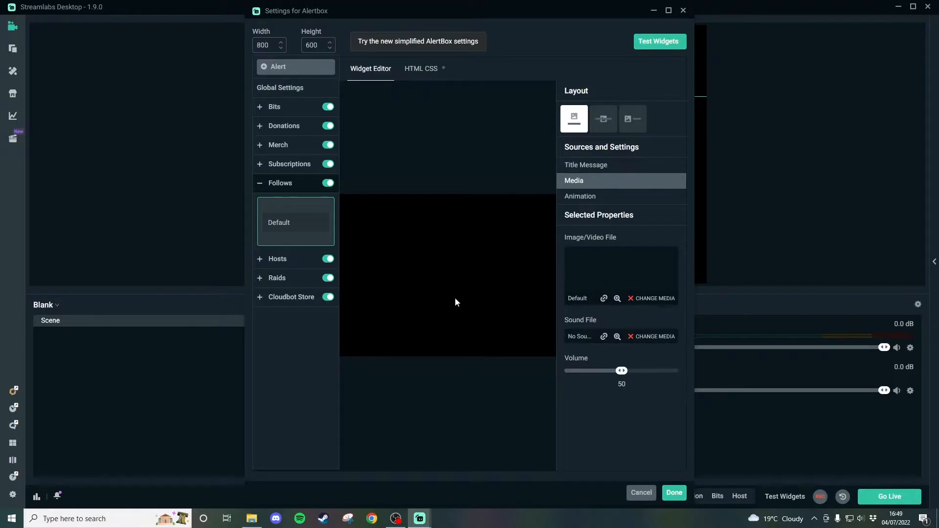
click(656, 298)
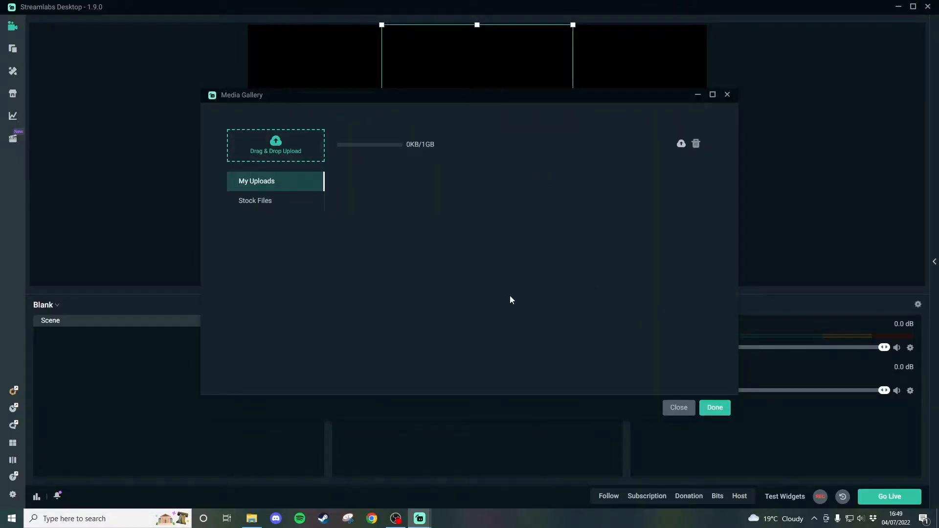
key(alt+Tab)
drag(514, 74, 569, 67)
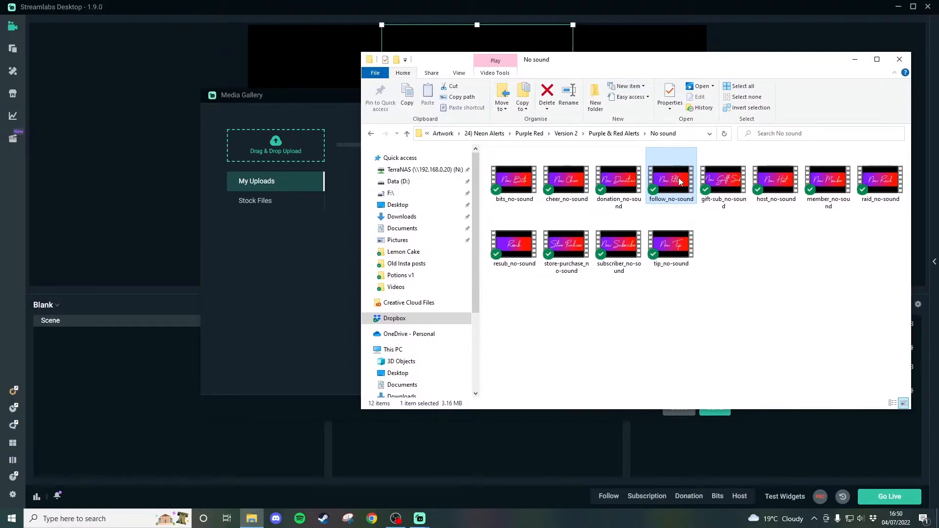
drag(661, 183, 274, 149)
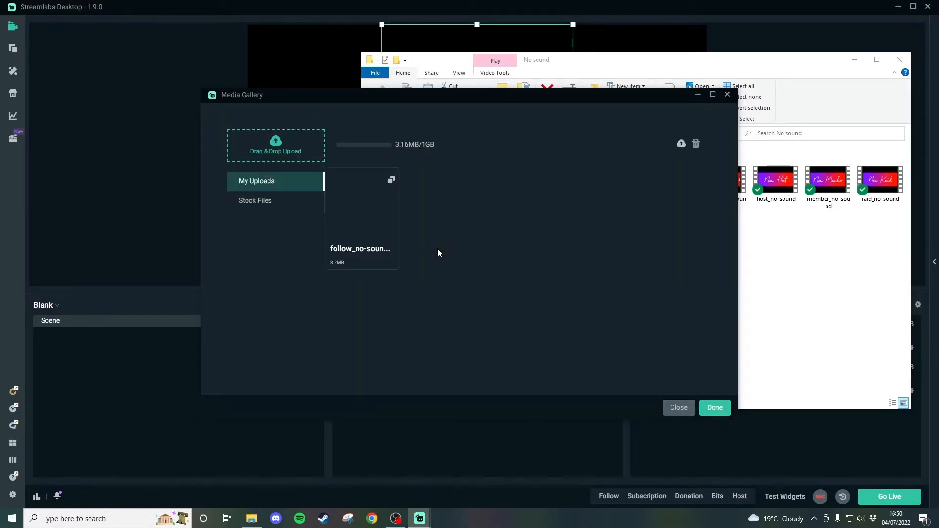
click(372, 217)
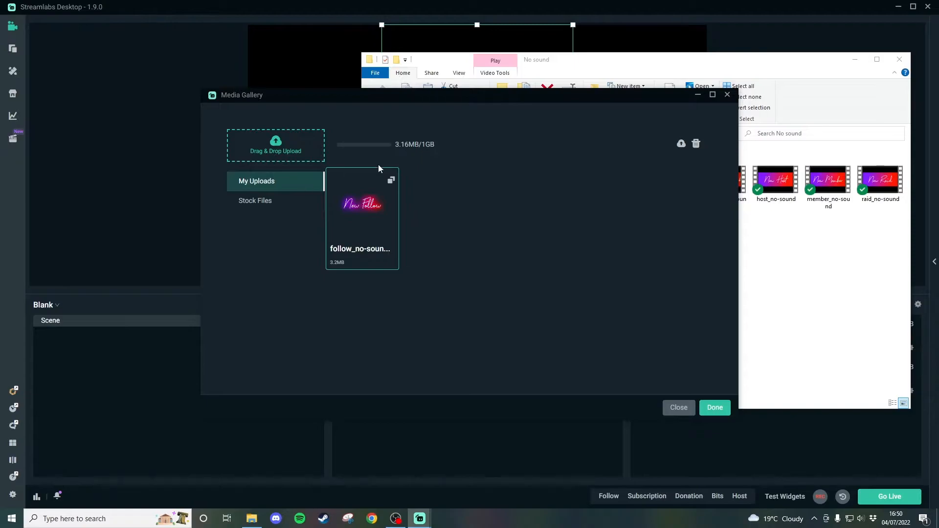
click(715, 408)
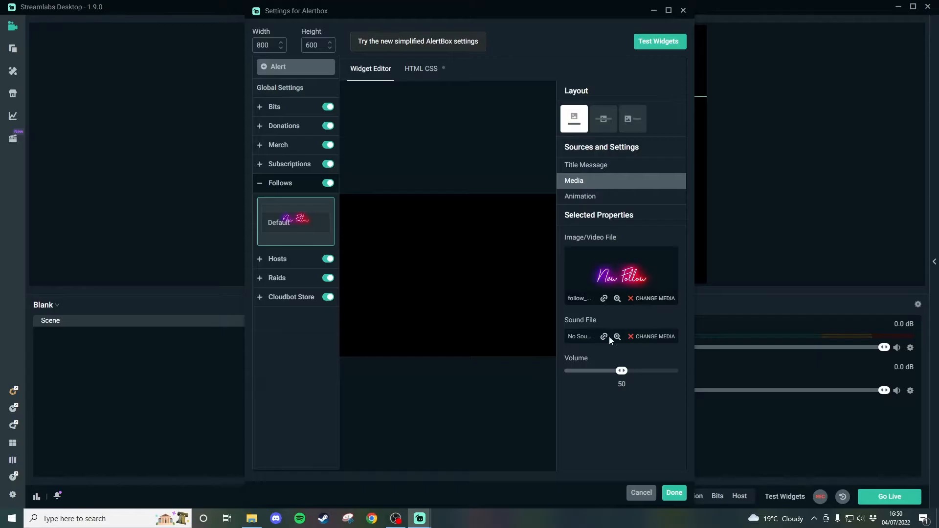
Step: Browse the stock and uploaded sounds for the Follows alert, leaving the gallery without choosing a sound
click(656, 338)
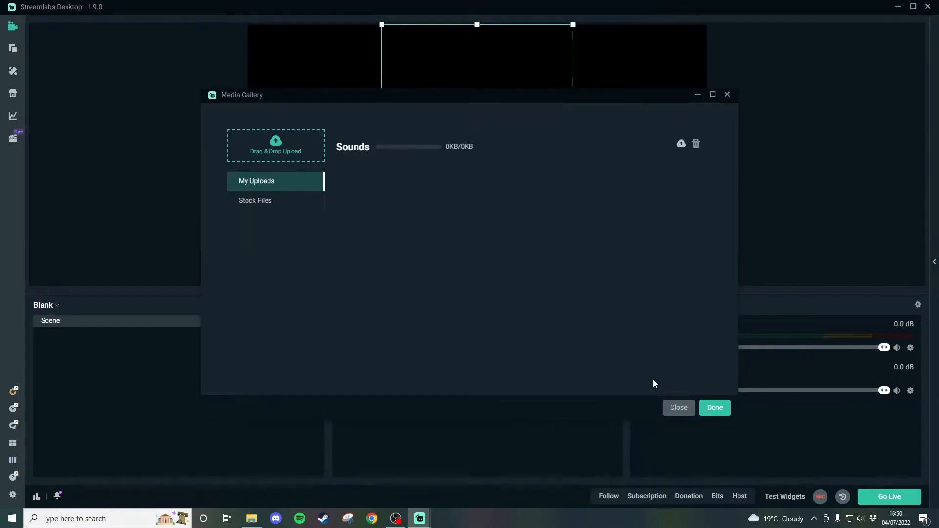
click(259, 200)
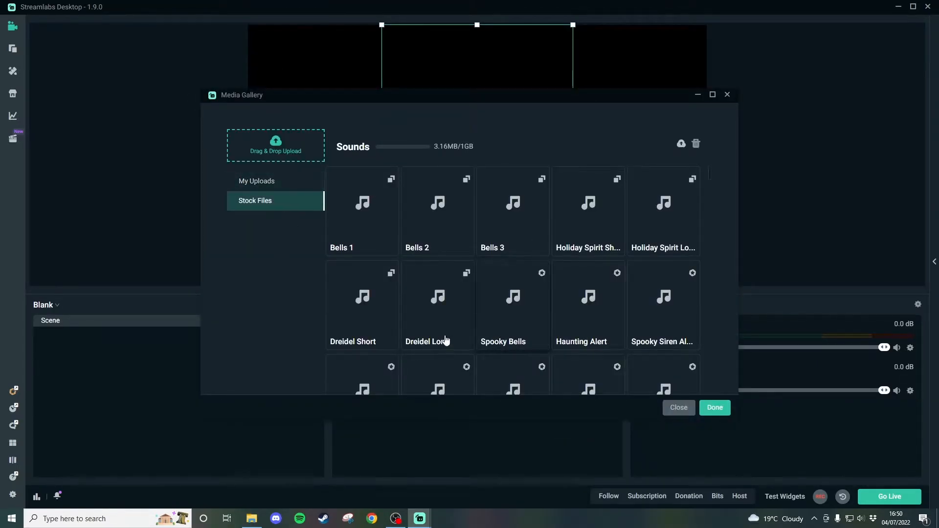
scroll(446, 340, down, 6)
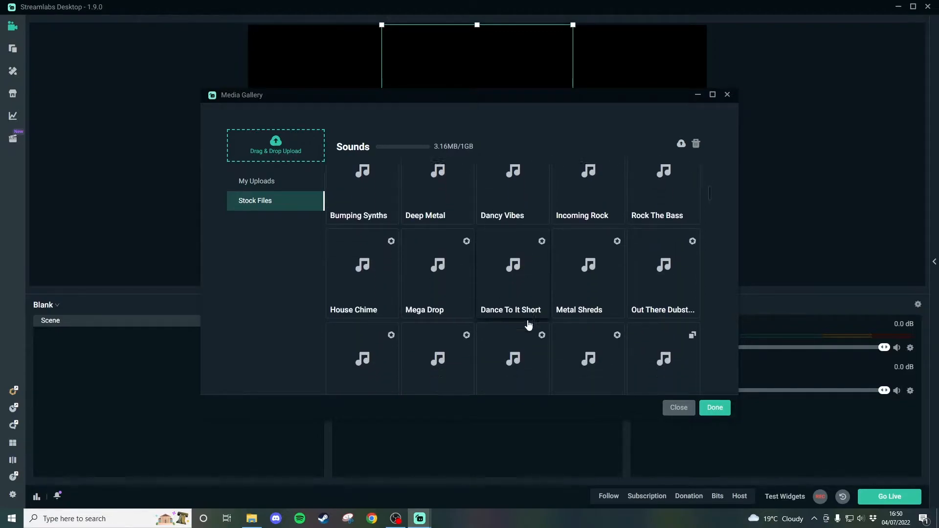
scroll(528, 324, down, 2)
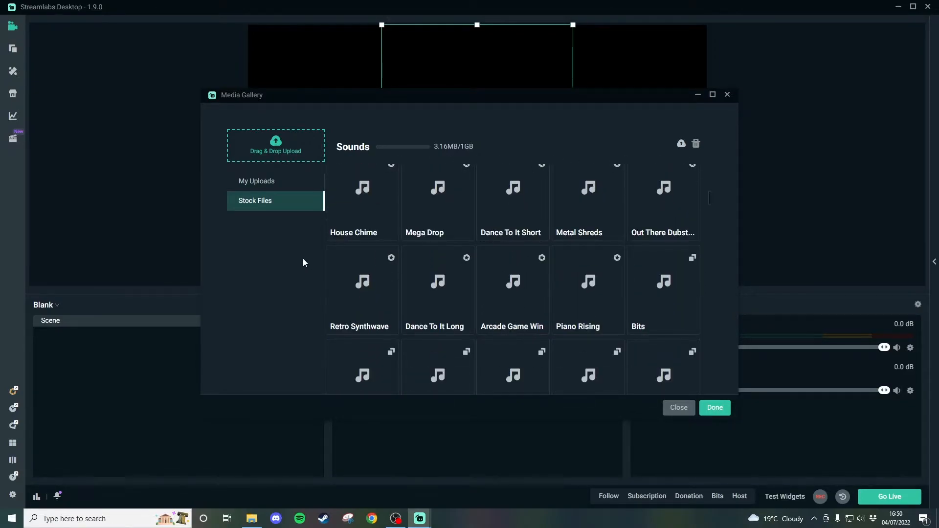
click(280, 182)
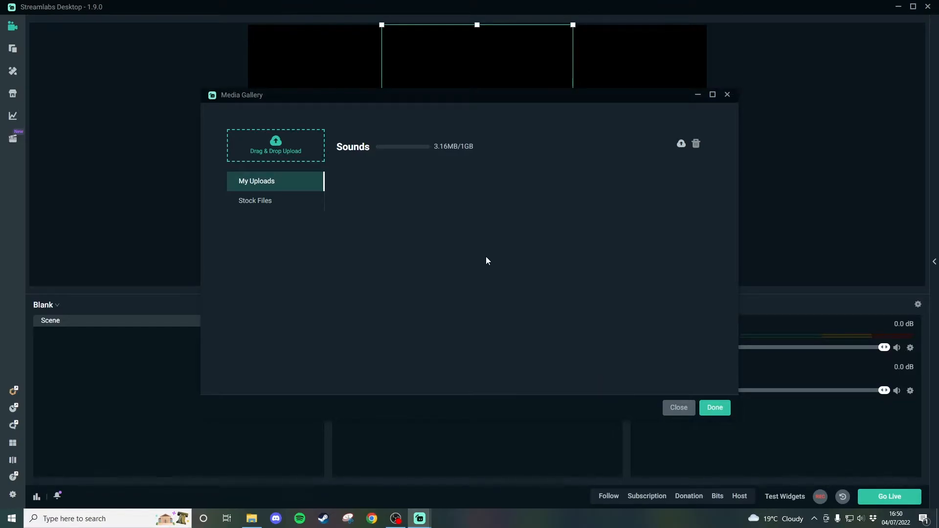
click(729, 409)
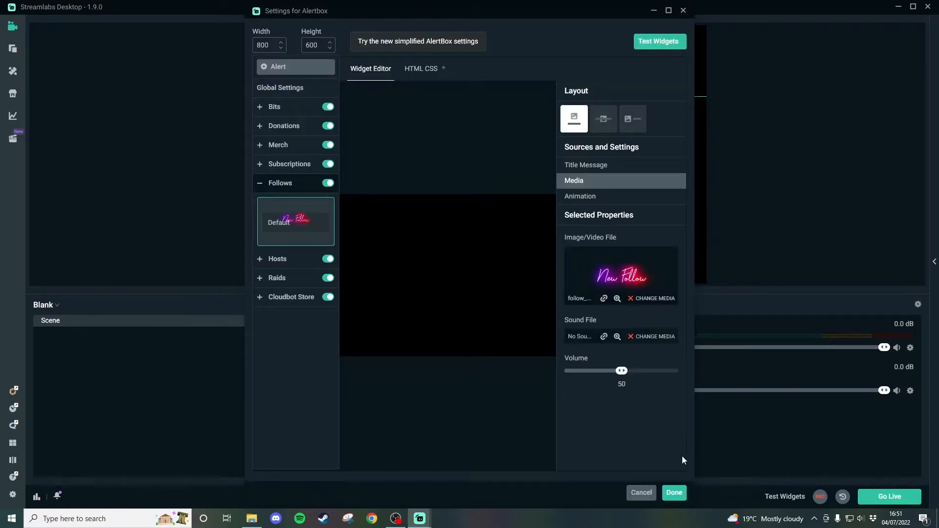
Step: Finish the Alertbox settings and trigger a test follow alert in the scene
click(673, 493)
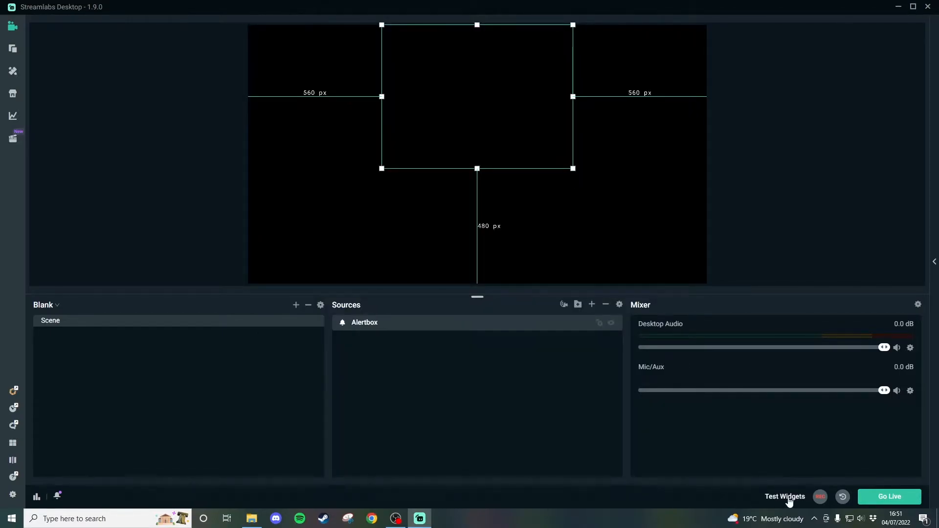
mouse_move(785, 498)
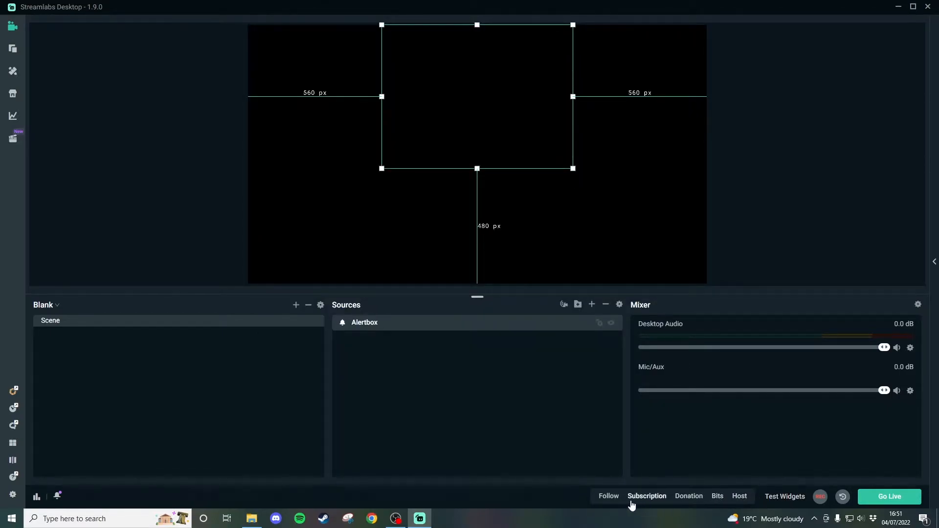
click(608, 497)
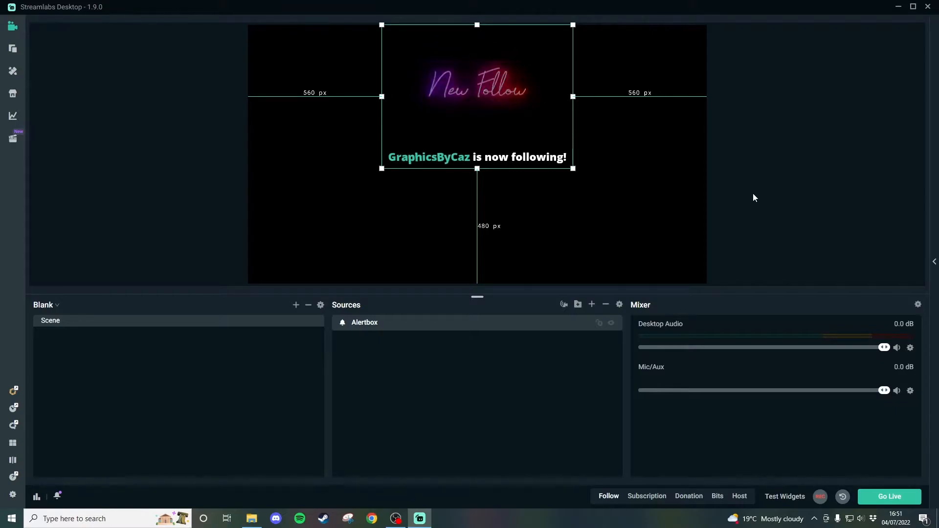
Step: Shrink the Alertbox source by its lower-right corner in the scene, deselect it and trigger another test follow alert
drag(573, 168, 532, 168)
click(718, 206)
click(612, 496)
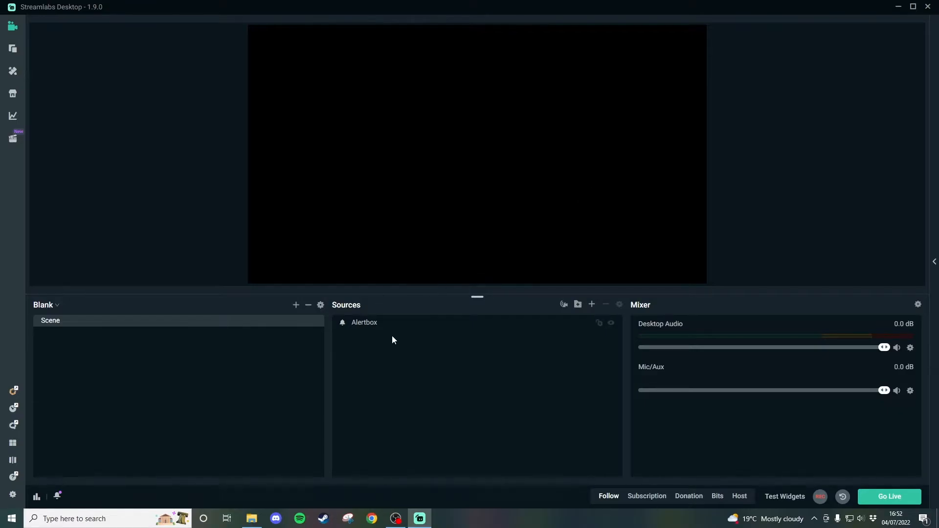
double_click(424, 335)
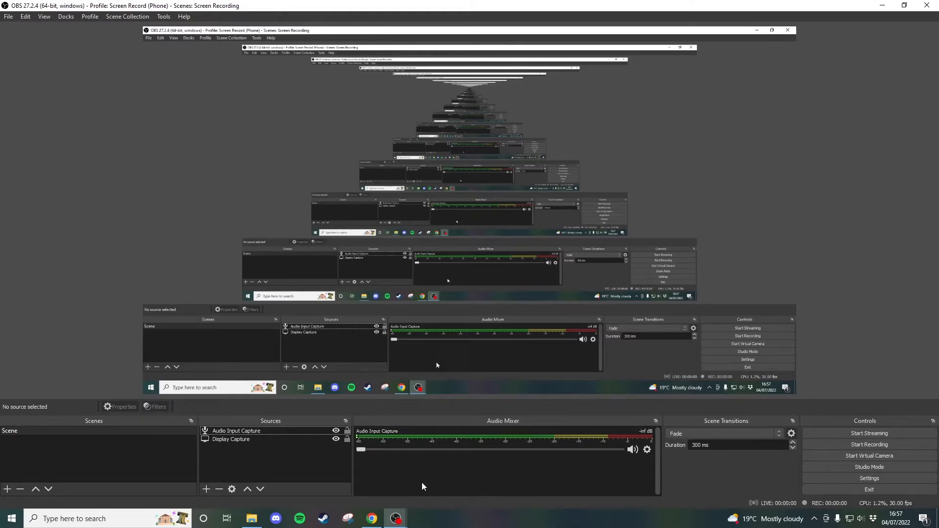
Step: Switch to Chrome and open the Follows settings of the Alert Box in the Streamlabs web dashboard
click(375, 520)
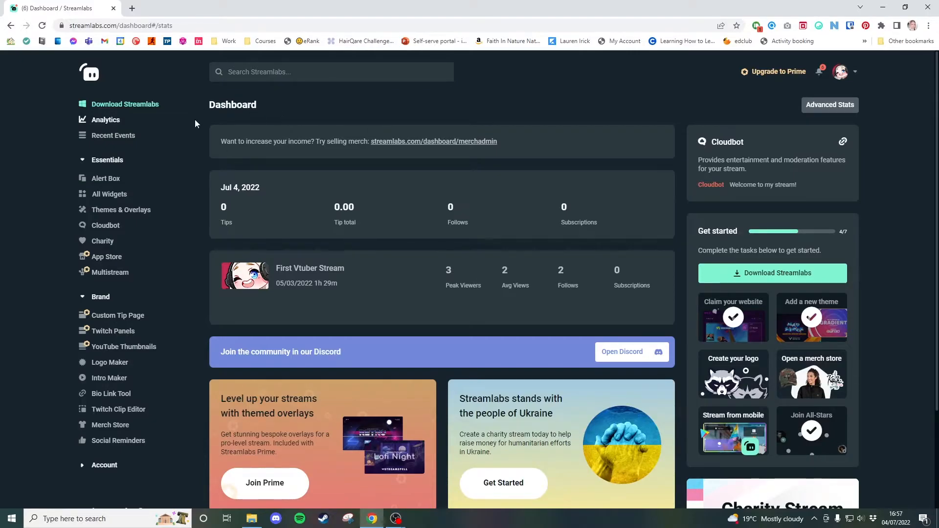
click(113, 179)
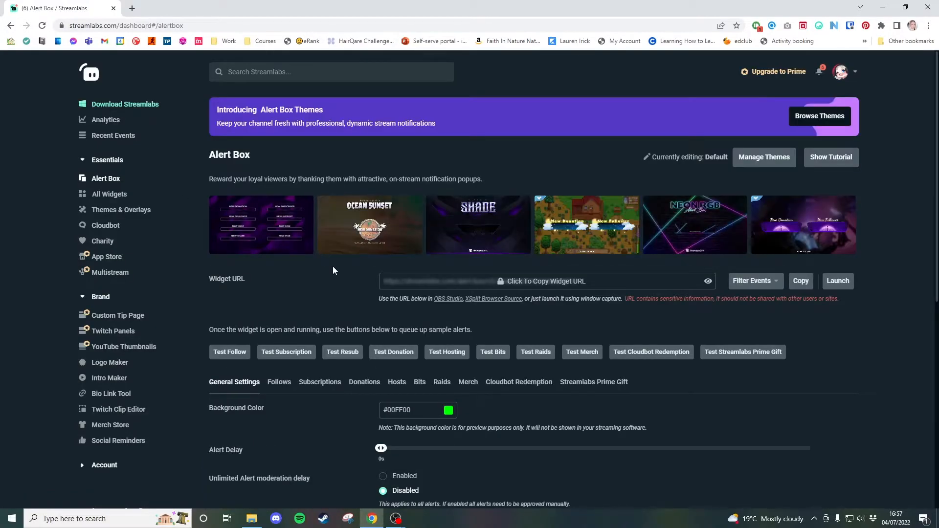
scroll(889, 300, down, 3)
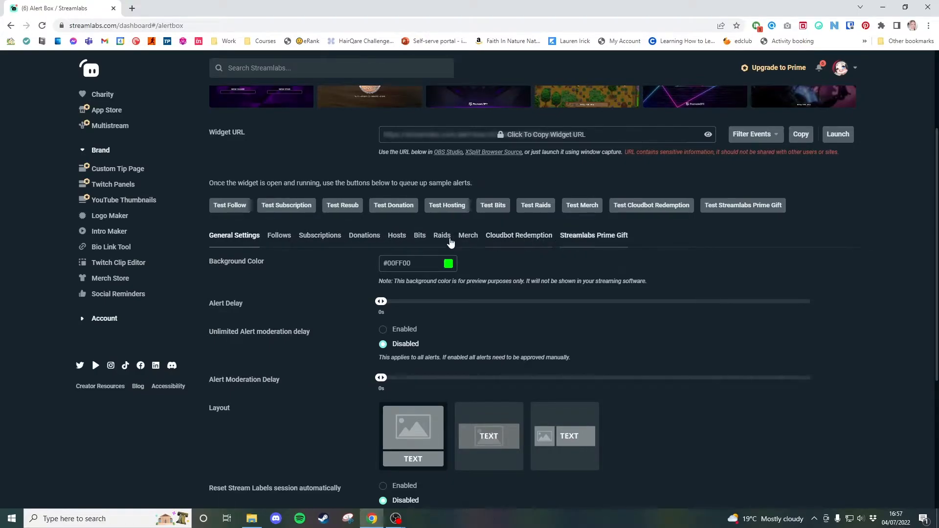
scroll(342, 273, down, 1)
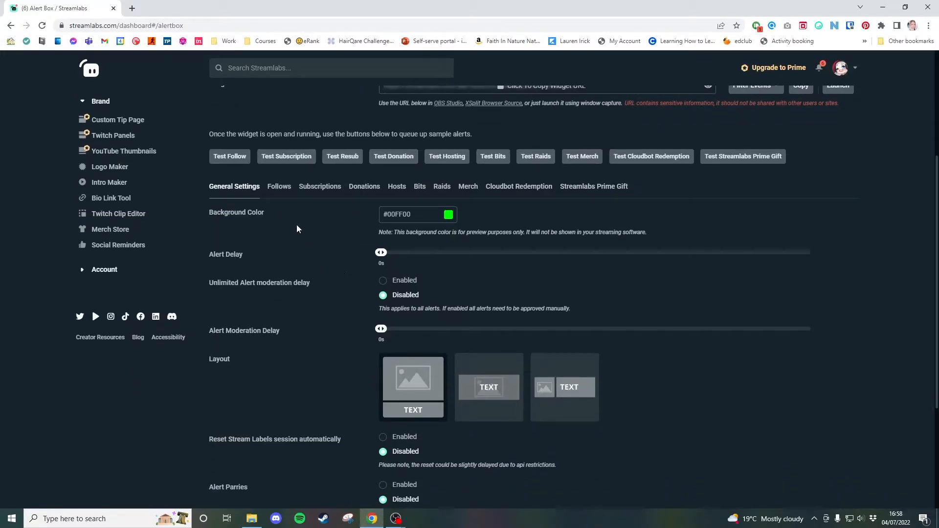
click(280, 188)
scroll(328, 279, down, 5)
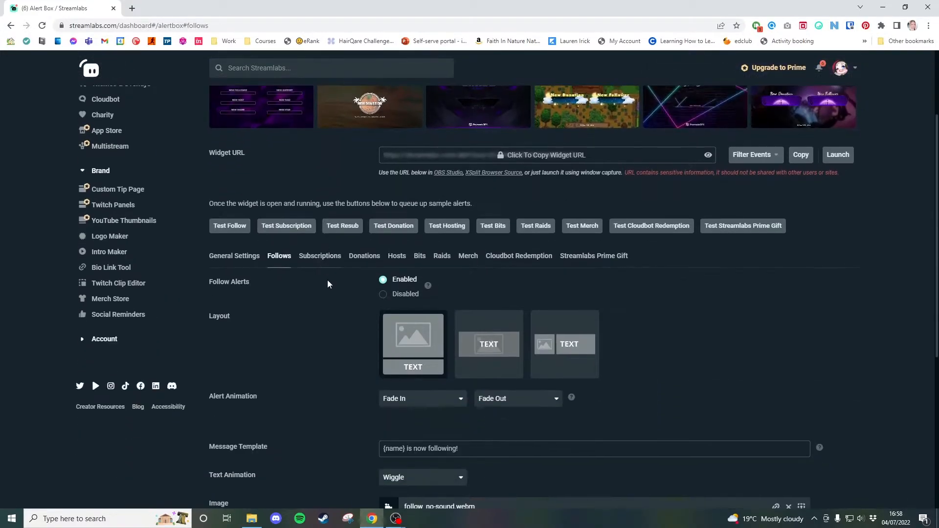
scroll(328, 282, down, 2)
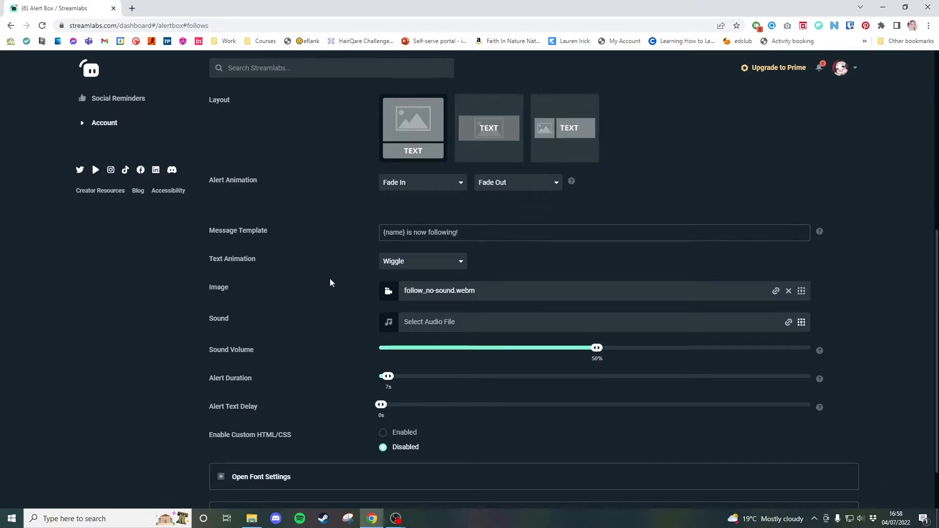
Step: Remove the follow alert's current image and replace it with the New Follow video uploaded from the Cyrstal Alerts folder
click(789, 291)
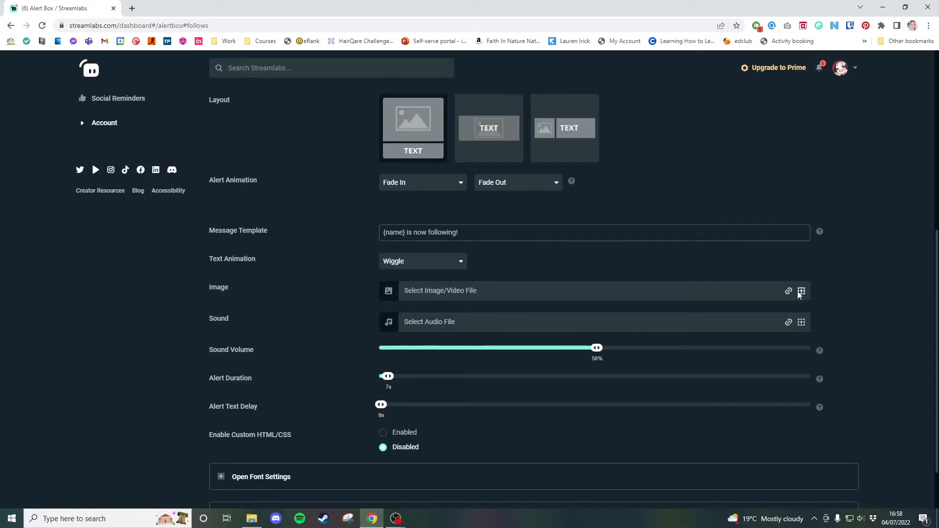
click(802, 291)
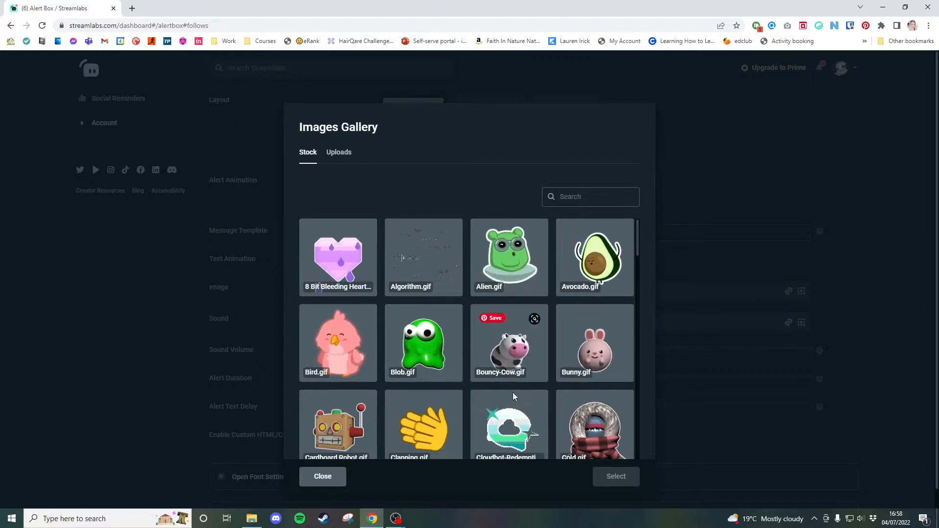
click(332, 156)
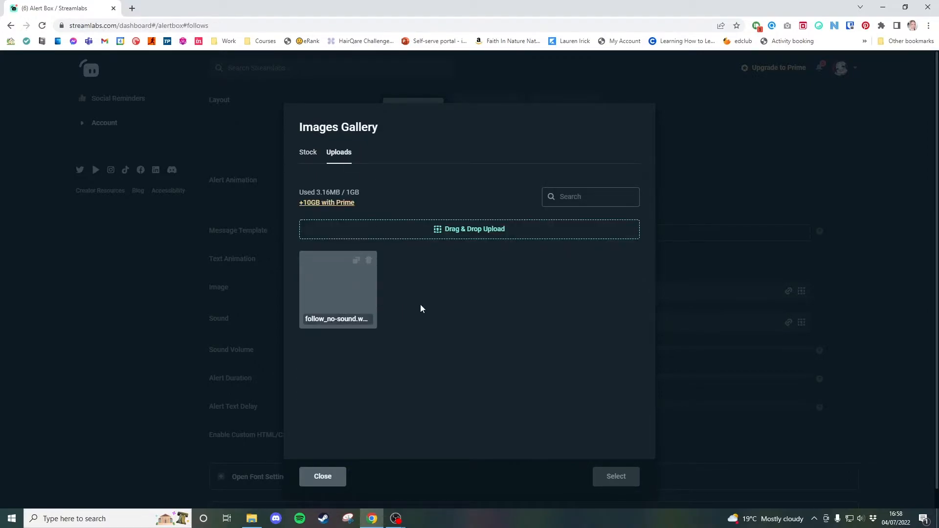
click(251, 518)
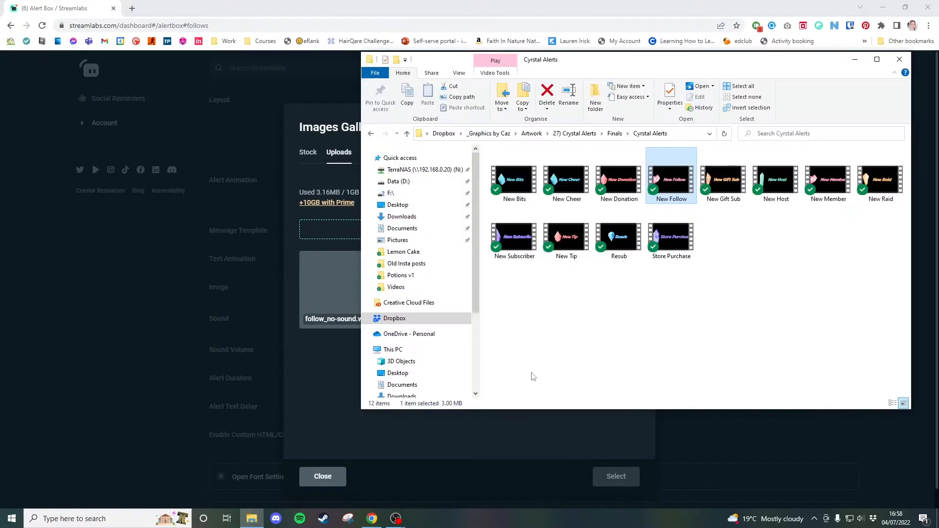
drag(577, 66, 710, 75)
drag(801, 198, 421, 266)
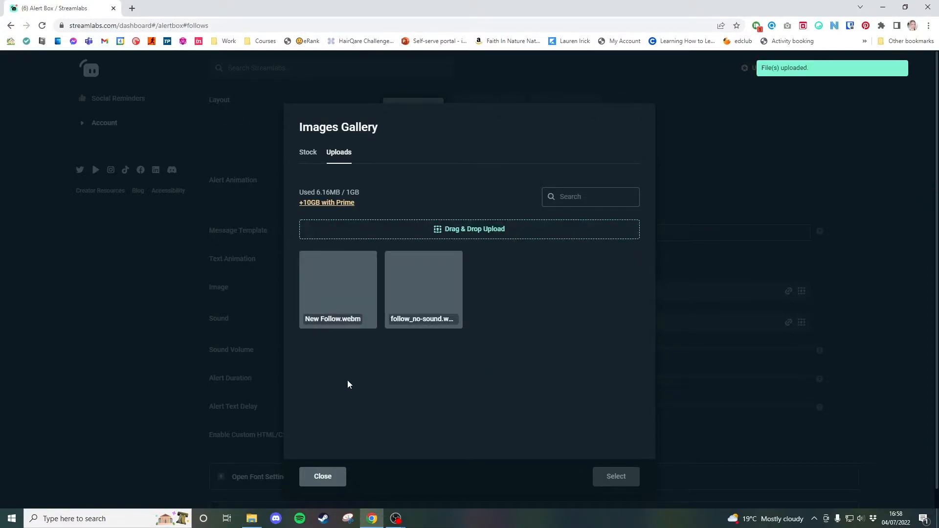
click(351, 293)
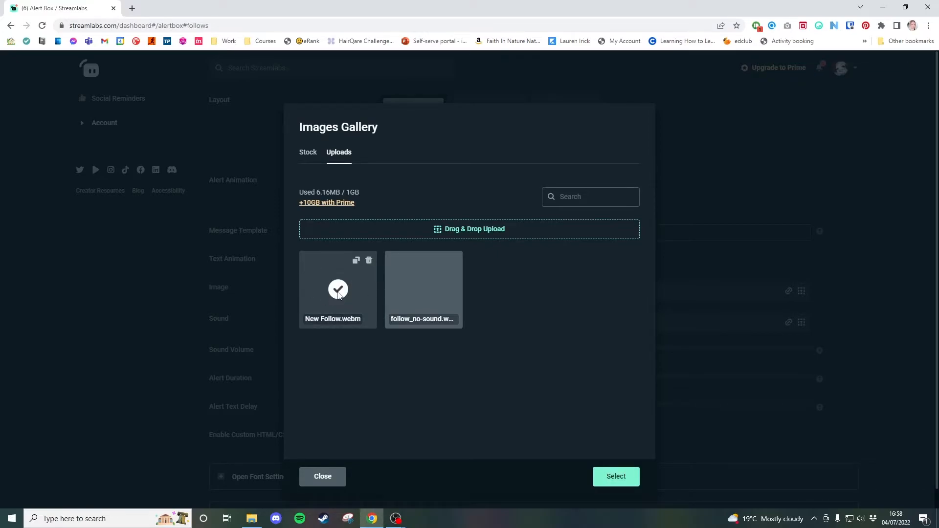
click(627, 478)
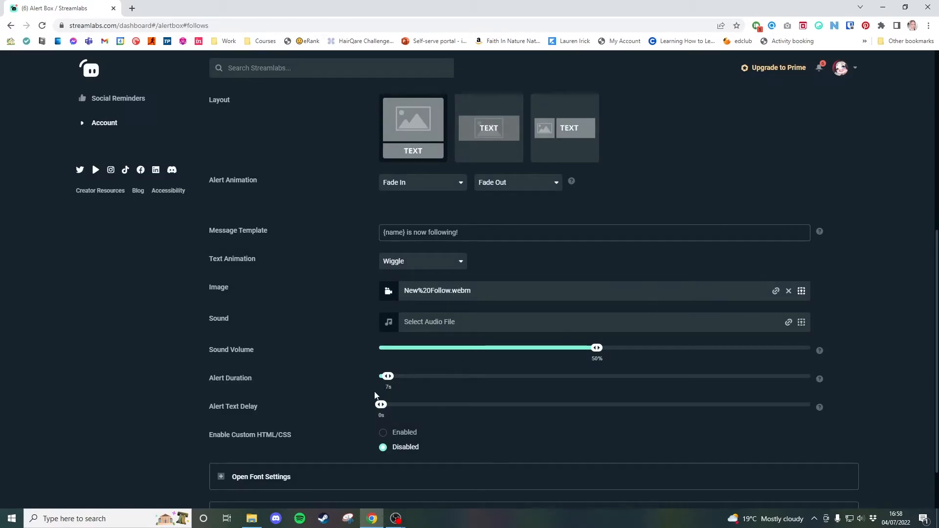
scroll(297, 334, up, 1)
scroll(319, 326, down, 2)
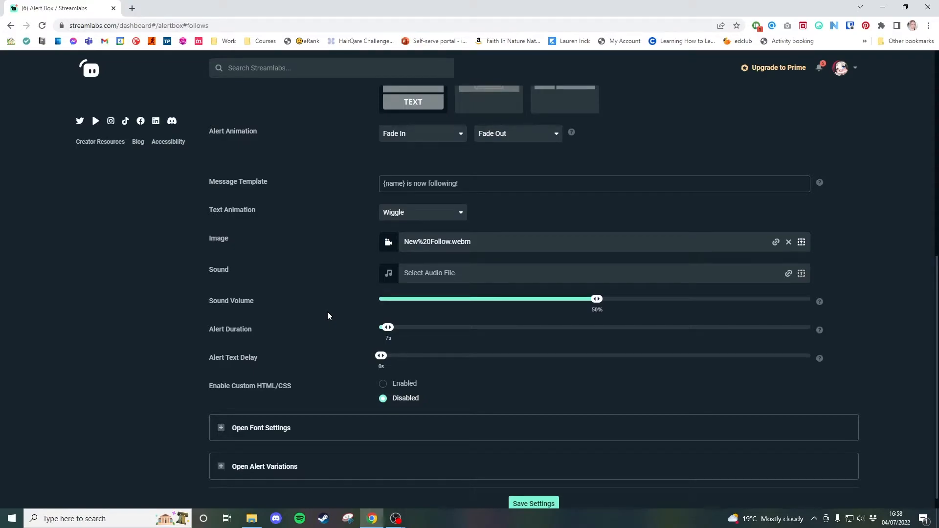
Step: Save the follow alert settings of the Alert Box with the New Follow video
scroll(328, 316, down, 1)
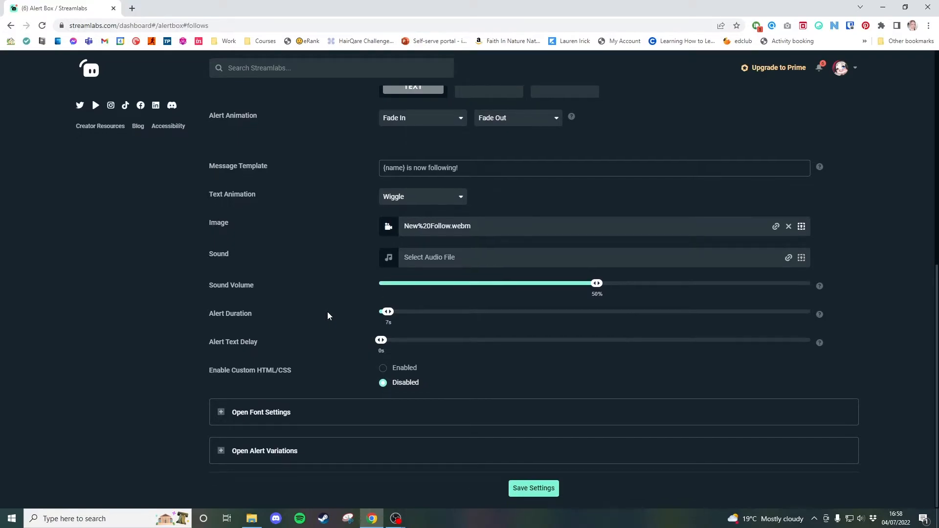
click(552, 490)
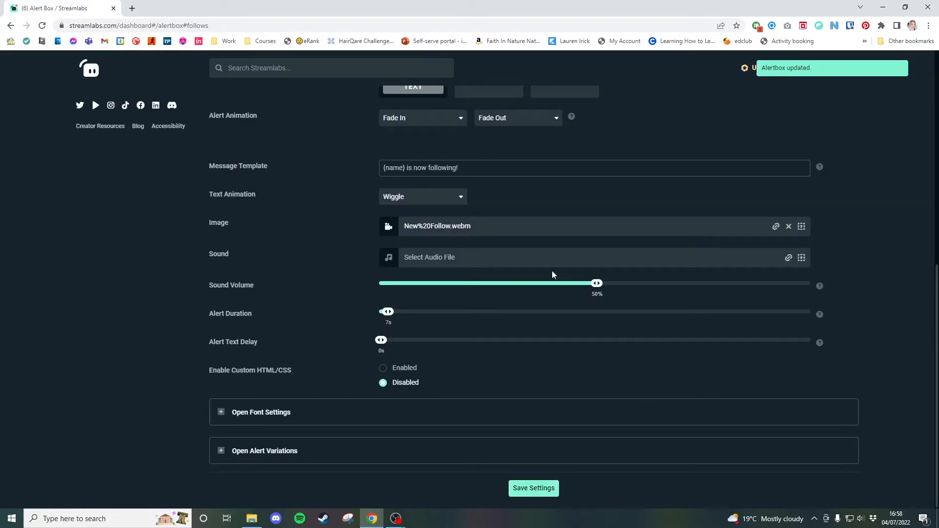
scroll(371, 225, up, 4)
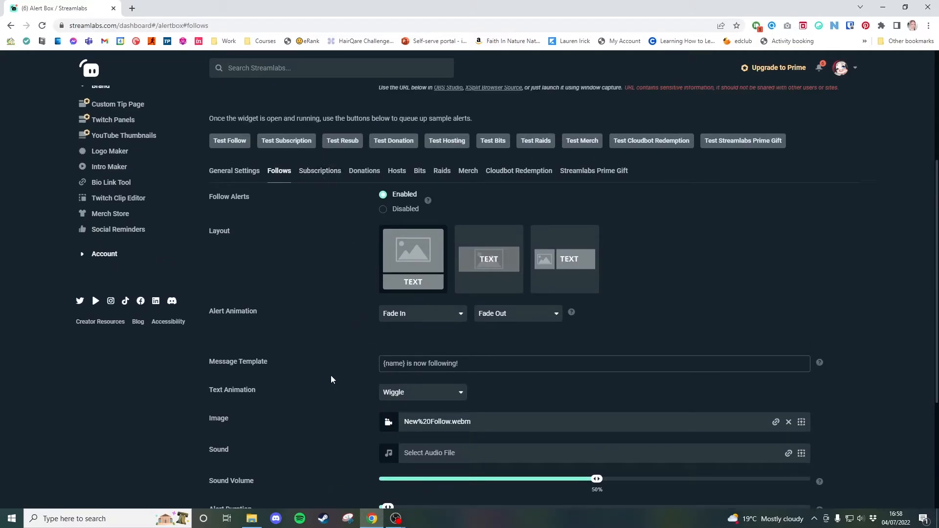
scroll(508, 430, down, 4)
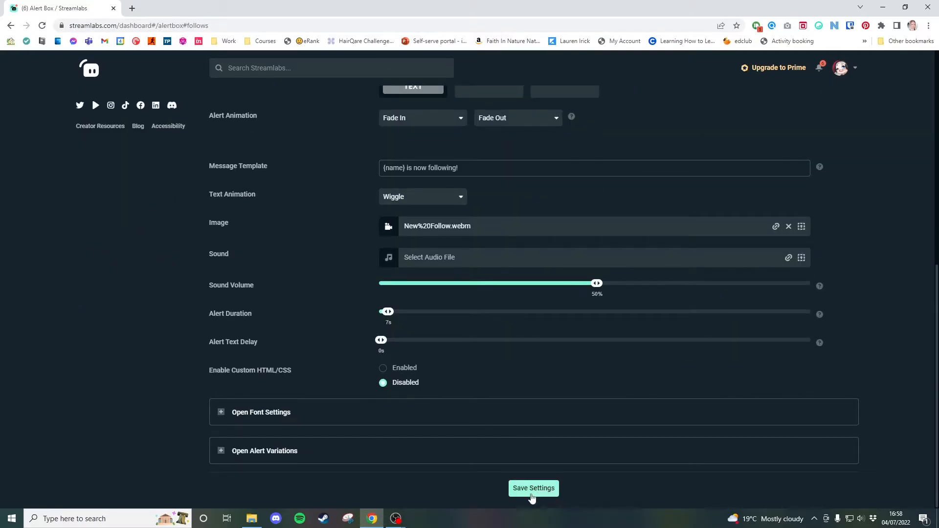
Step: Copy the Alert Box widget URL and accept the notice about keeping it private
scroll(303, 428, up, 8)
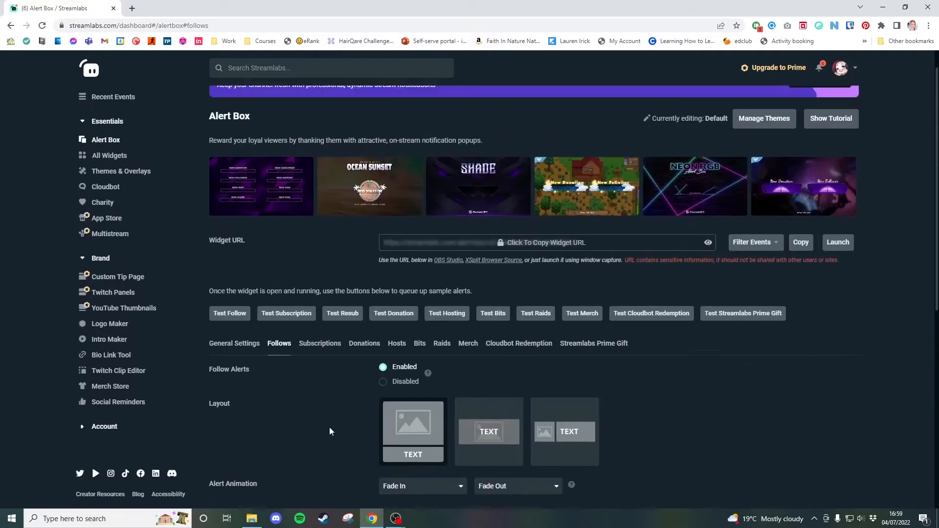
scroll(329, 431, up, 1)
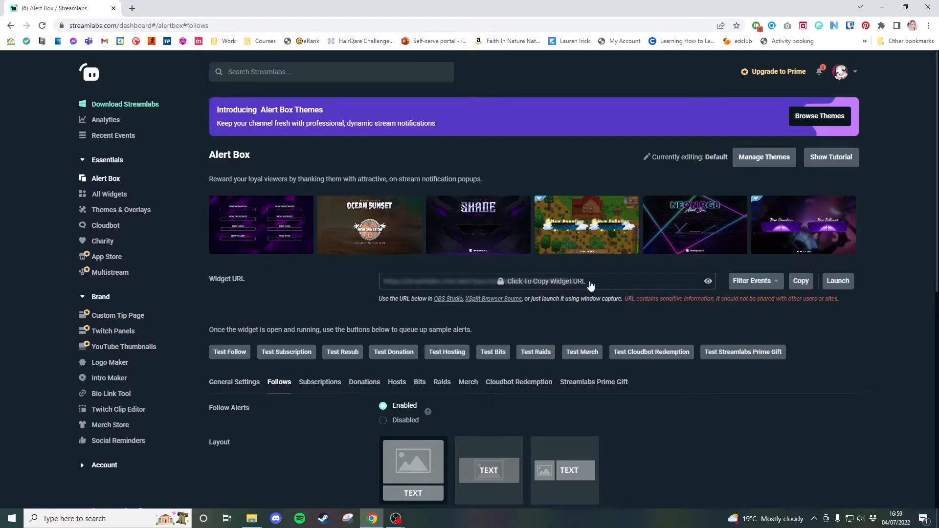
click(802, 282)
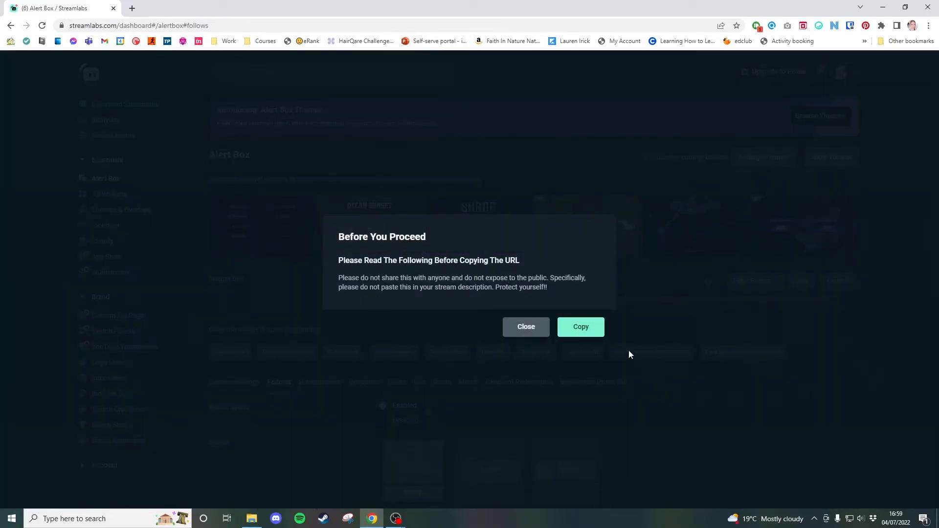
click(589, 330)
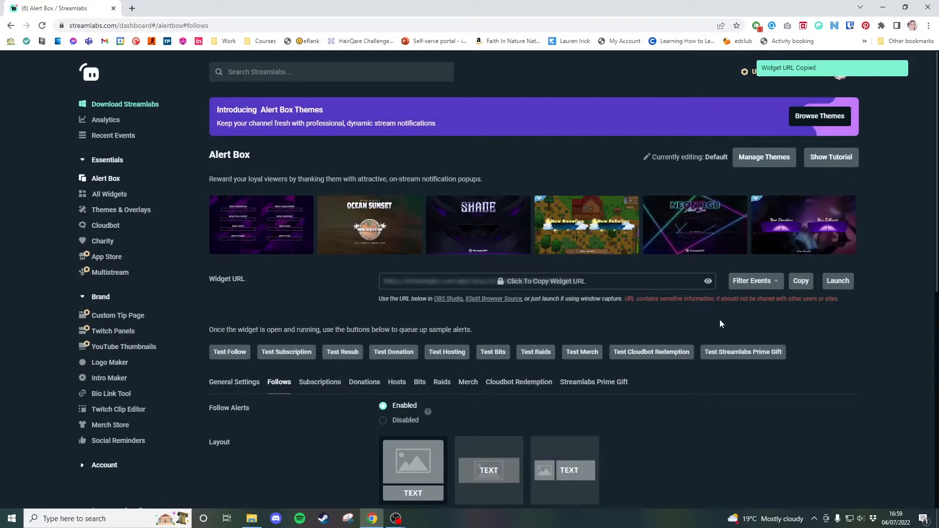
Step: Switch to OBS and create a new Browser source named Alerts in the scene
click(398, 520)
click(355, 494)
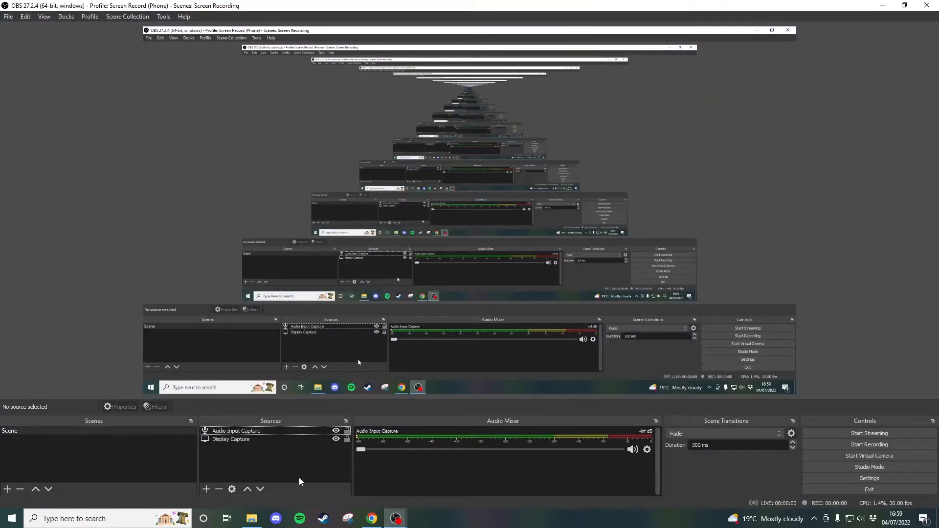
click(206, 490)
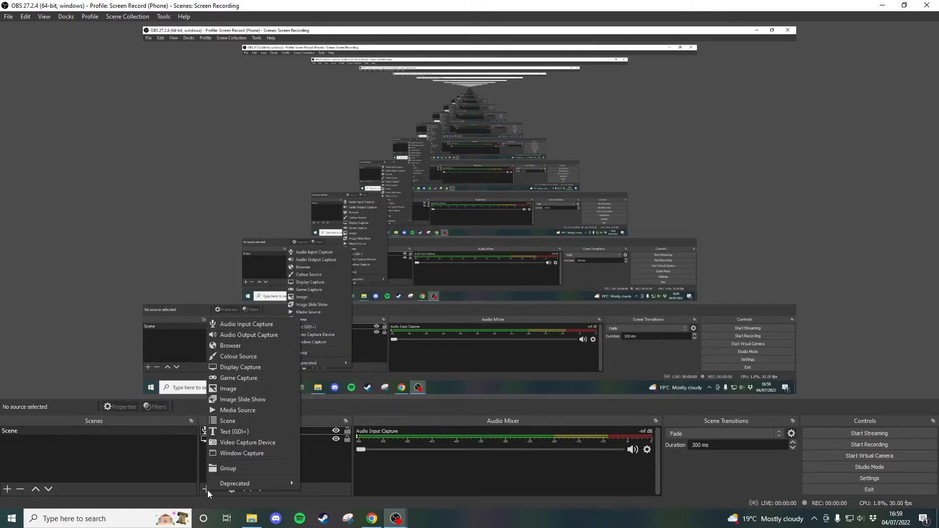
click(233, 345)
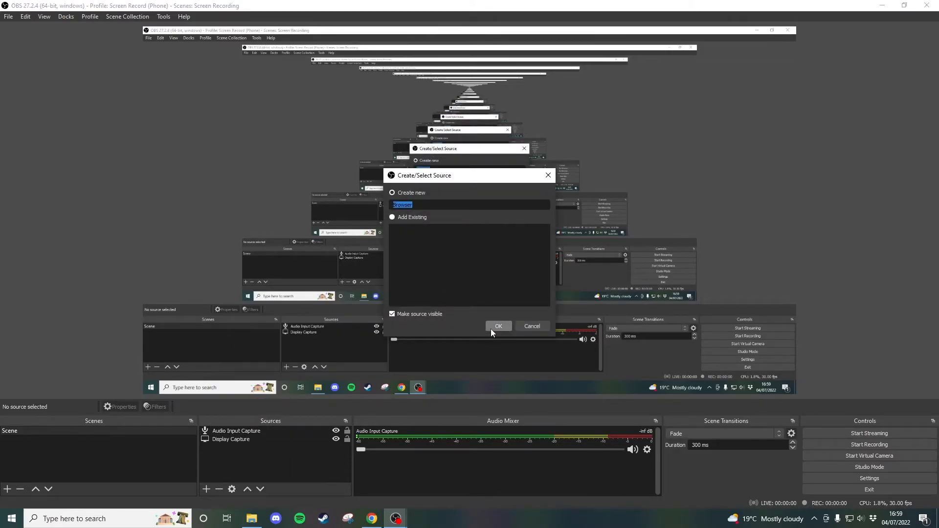
text(Alerts)
click(507, 325)
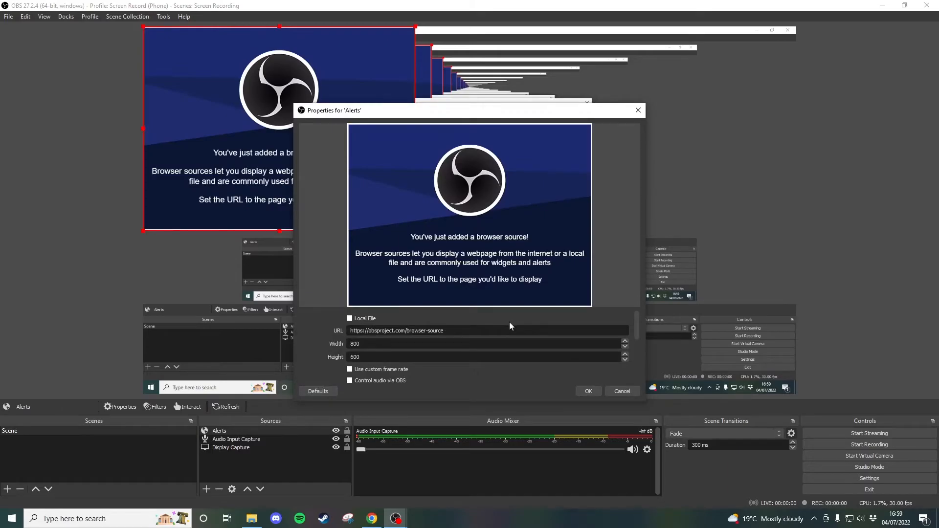
Step: Replace the Alerts browser source's URL with the copied private widget URL and confirm its properties
click(451, 331)
drag(431, 332, 367, 331)
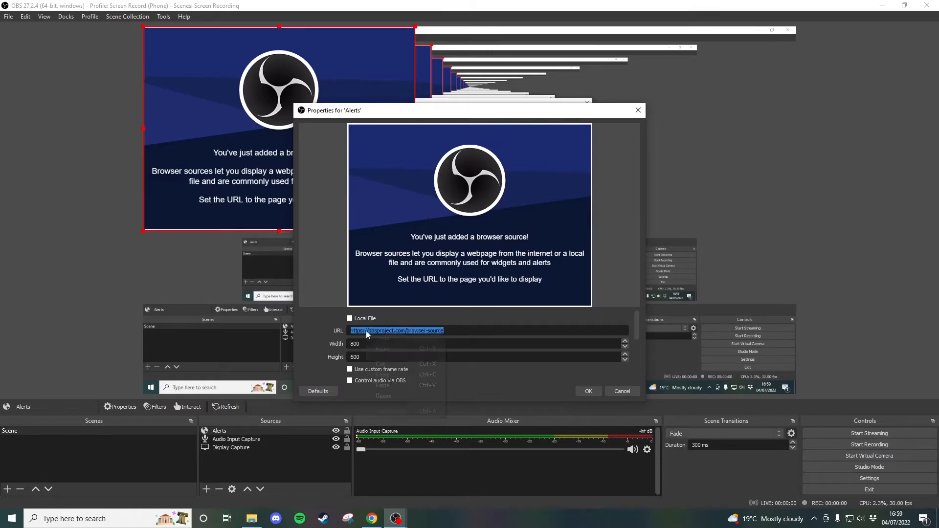
right_click(367, 331)
click(397, 386)
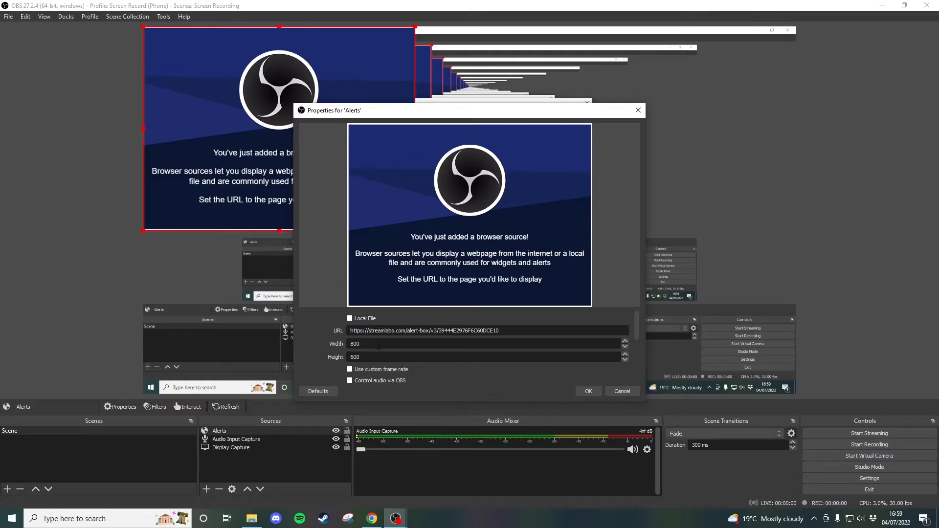
click(587, 391)
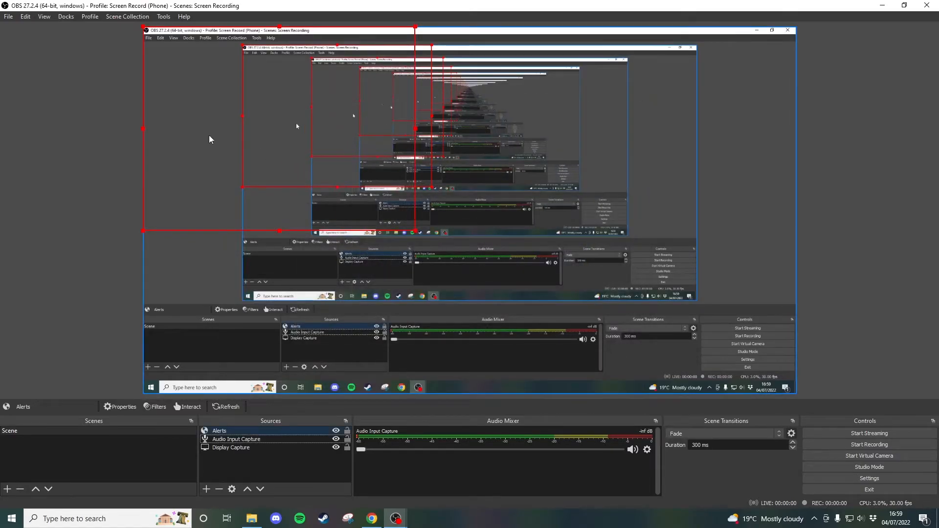
Step: Move the Alerts source to the upper middle of the scene and hide the Display Capture source
drag(213, 107, 402, 141)
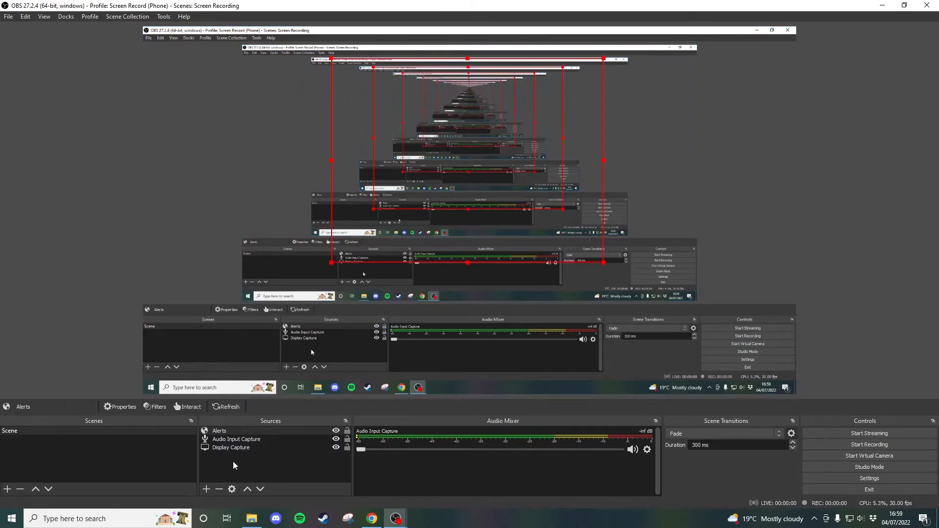
click(335, 447)
drag(529, 163, 528, 147)
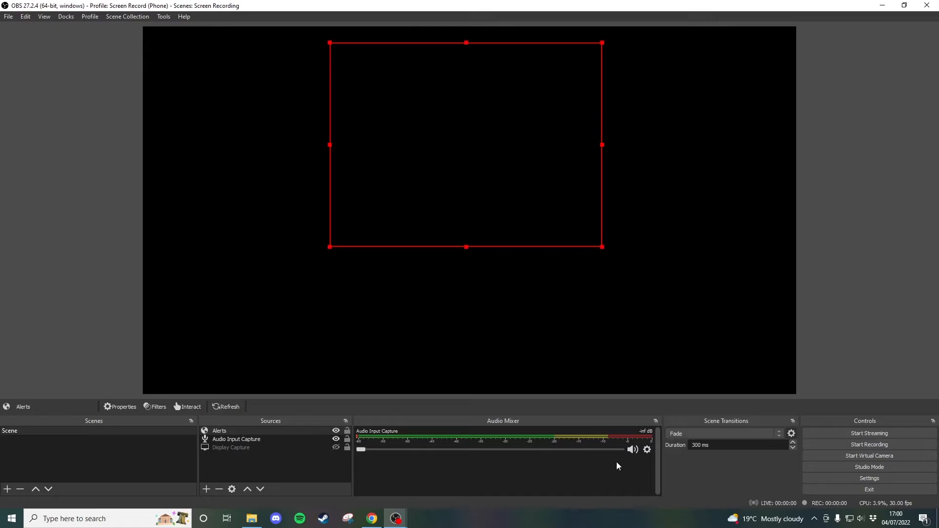
Step: Switch to Chrome, send a test follow alert from the Streamlabs Alert Box and return to OBS to view it
click(378, 524)
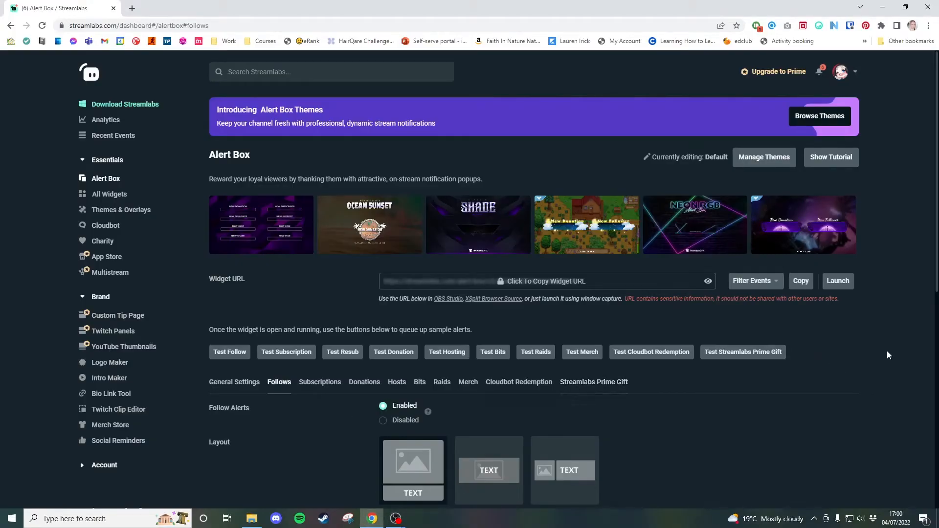
scroll(838, 338, down, 1)
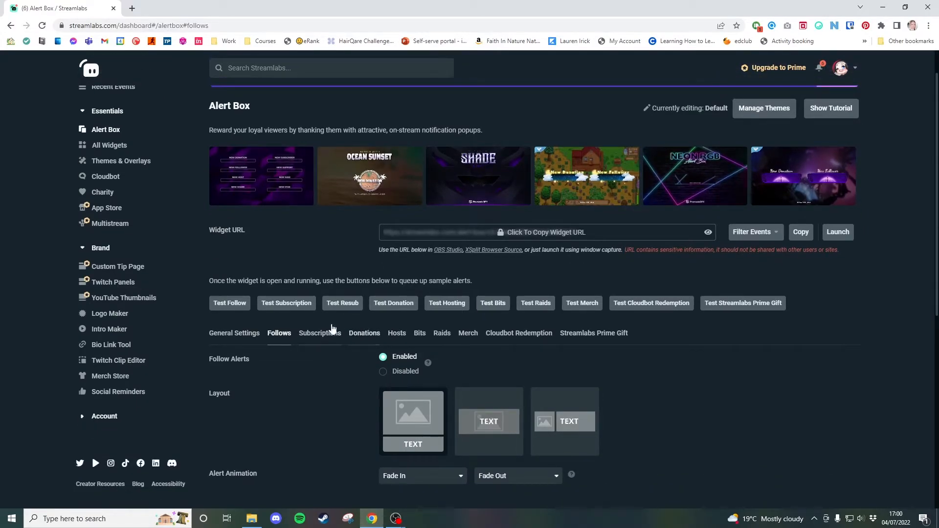
mouse_move(395, 518)
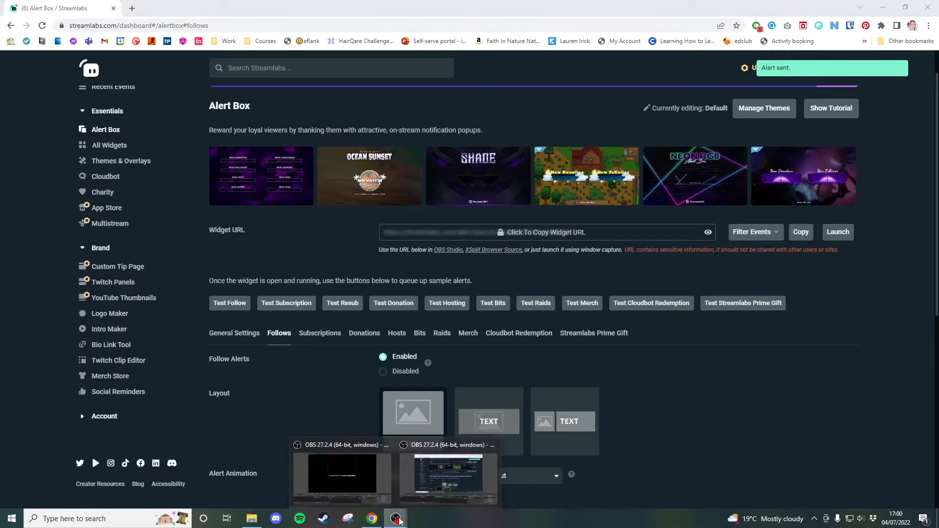
click(366, 468)
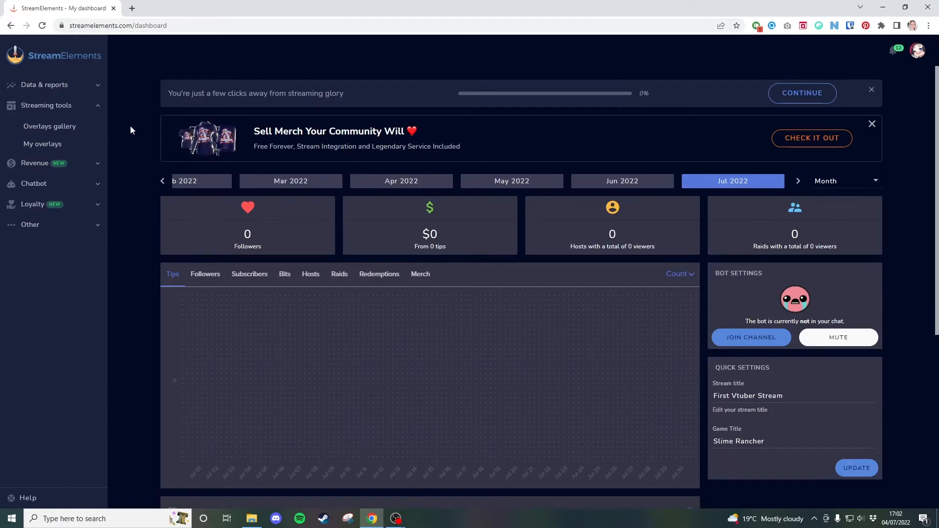
Step: Create a new overlay with 1080p resolution from My Overlays in StreamElements
click(71, 148)
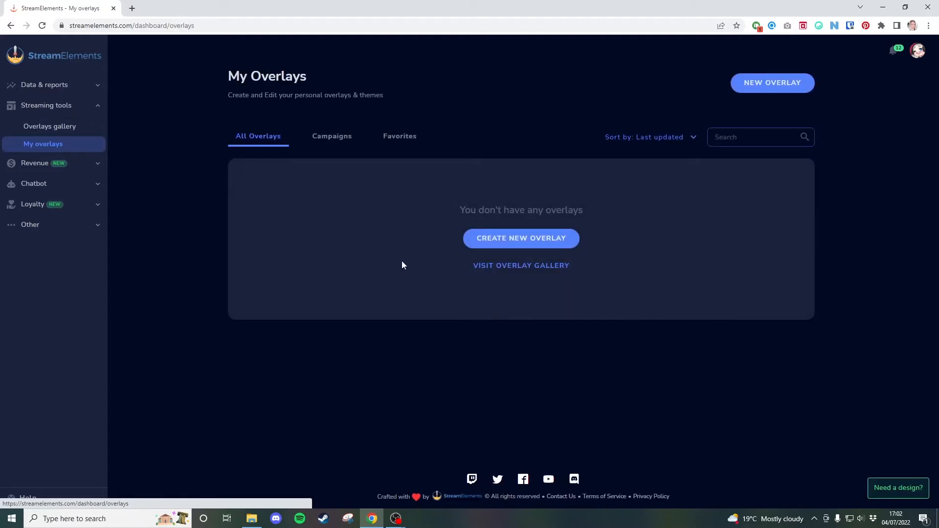
click(471, 238)
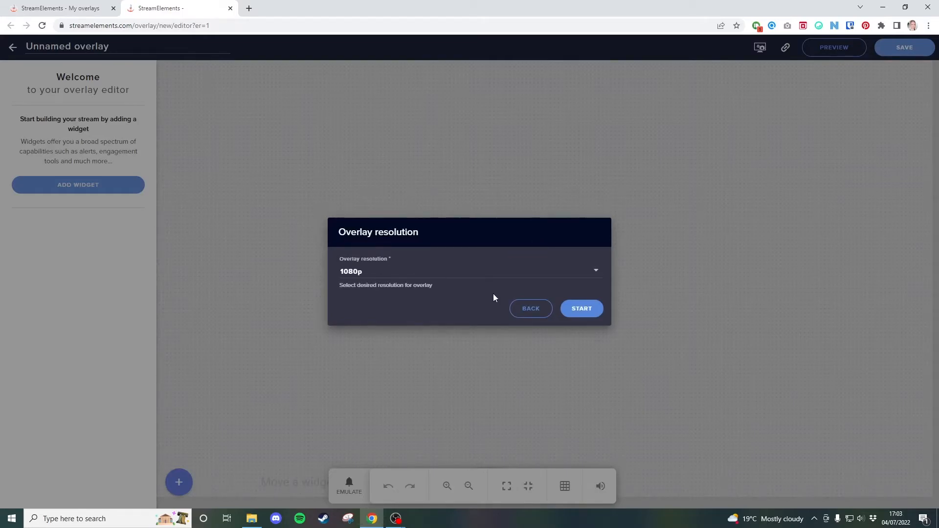
click(583, 313)
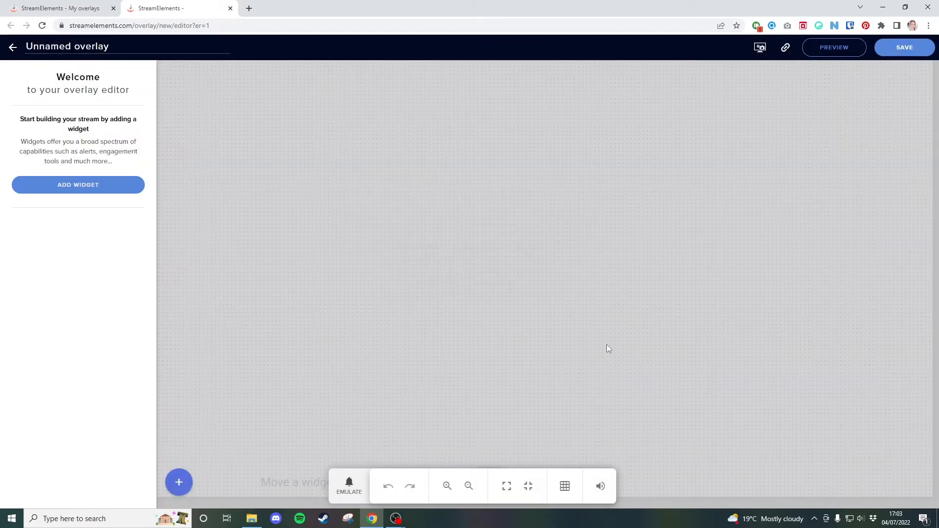
Step: Add an AlertBox widget from the Alerts category to the unnamed overlay
click(91, 191)
mouse_move(269, 273)
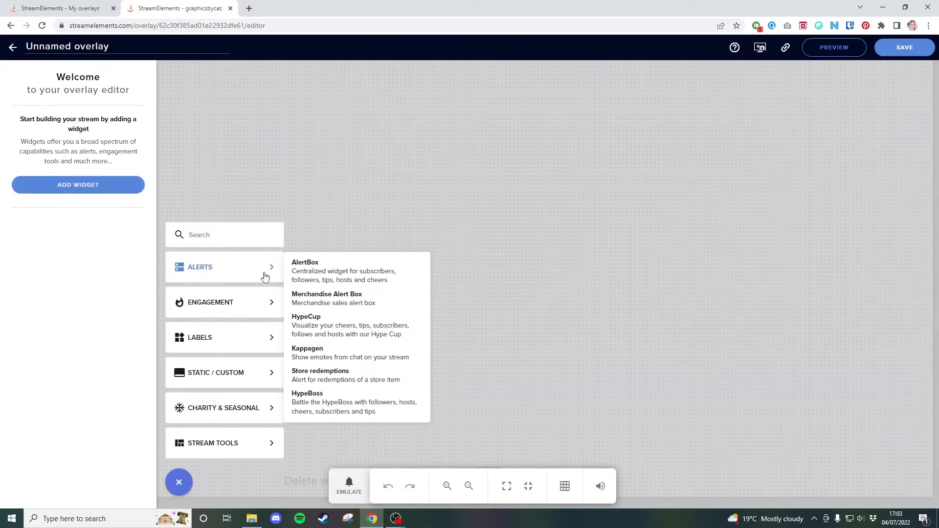
click(374, 272)
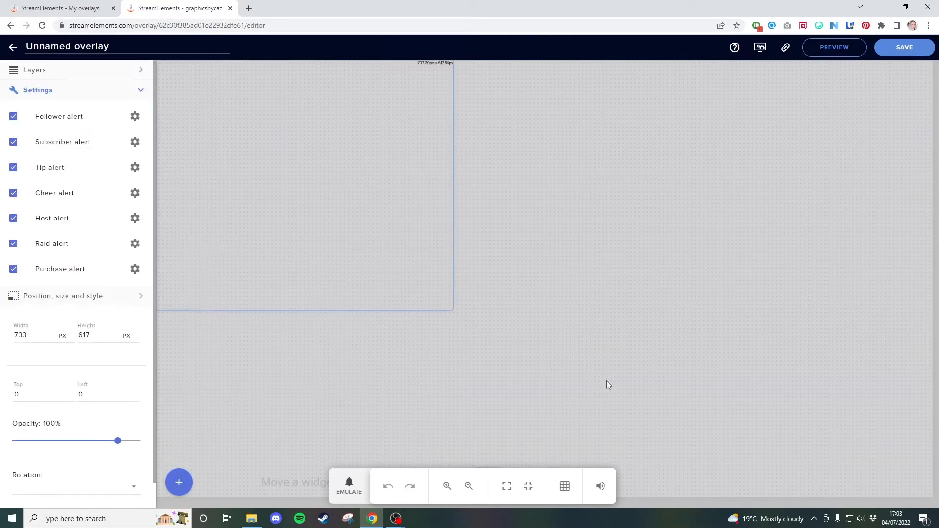
Step: Move the AlertBox widget to the upper middle of the canvas, enlarge it to about 798 by 661 px and review its position settings
drag(338, 224, 566, 256)
drag(677, 342, 707, 359)
drag(599, 279, 585, 271)
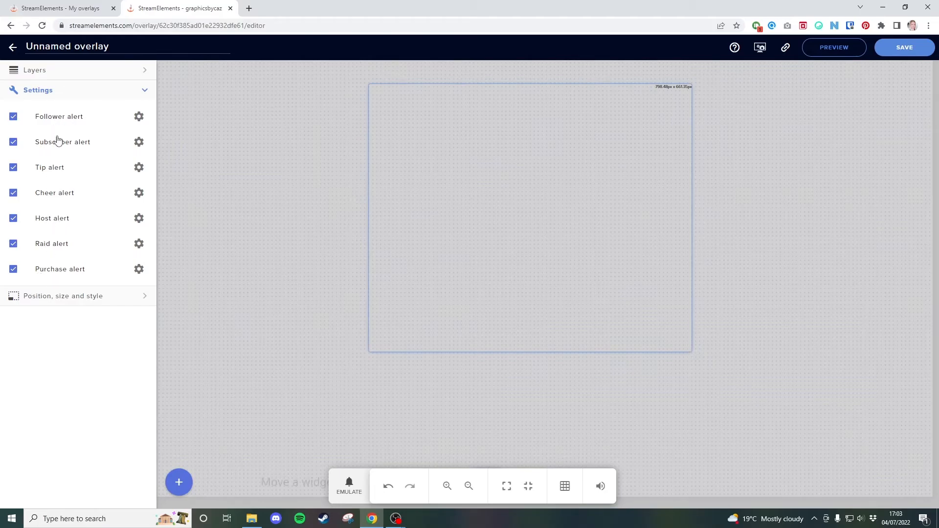
click(93, 299)
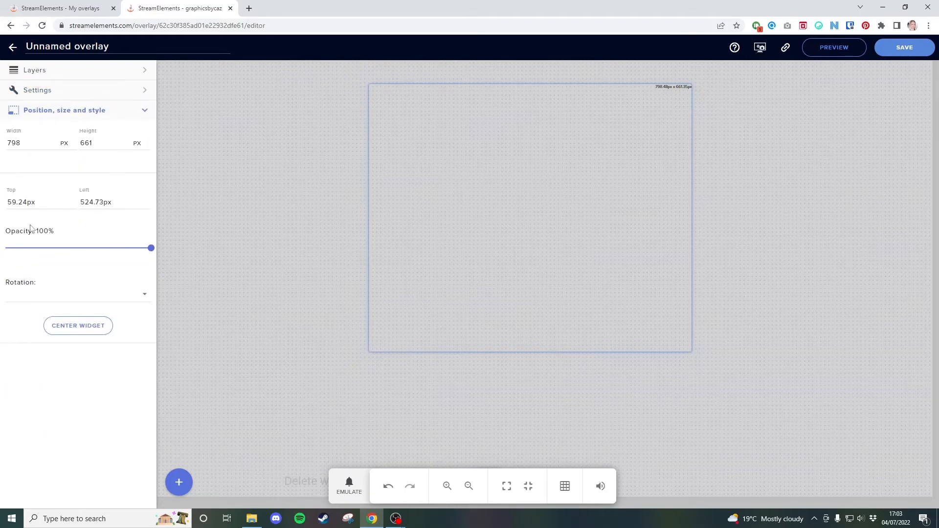
click(58, 91)
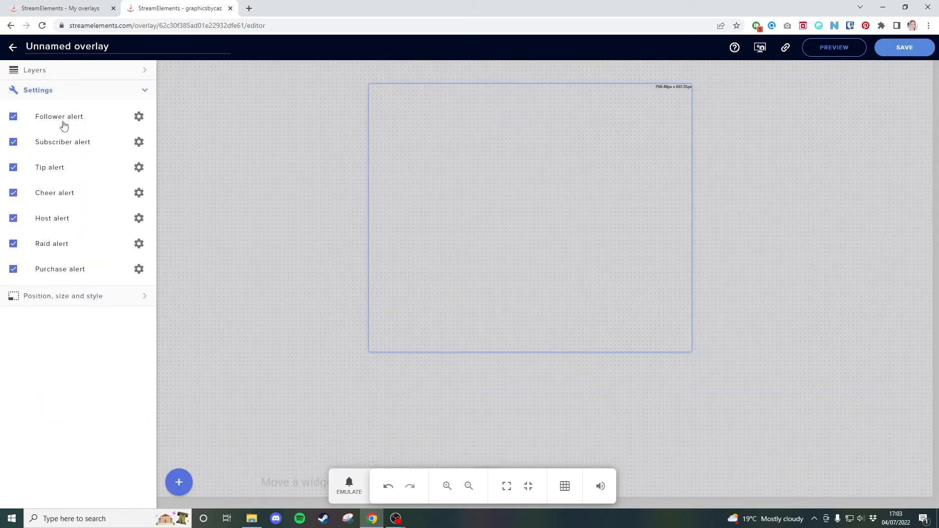
Step: Clear the default video in the follower alert's advanced settings and open the upload area for a replacement video
click(139, 117)
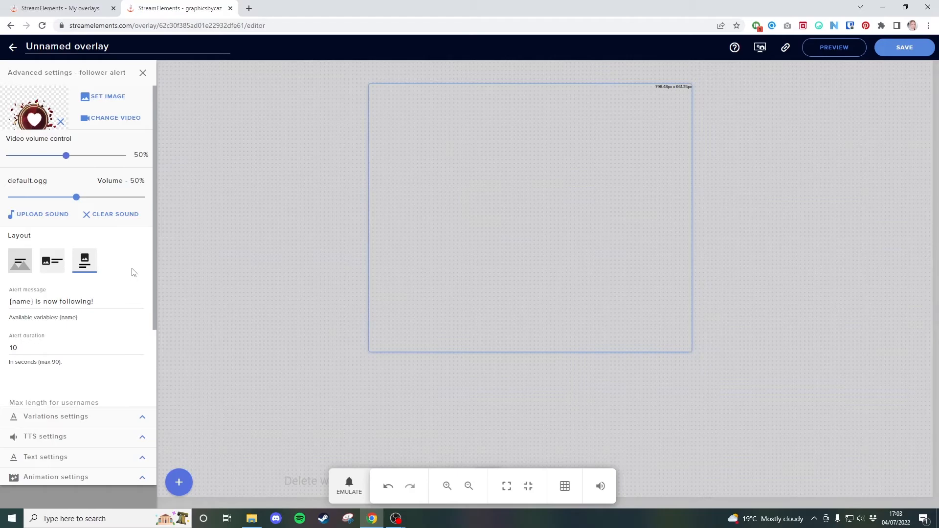
click(61, 124)
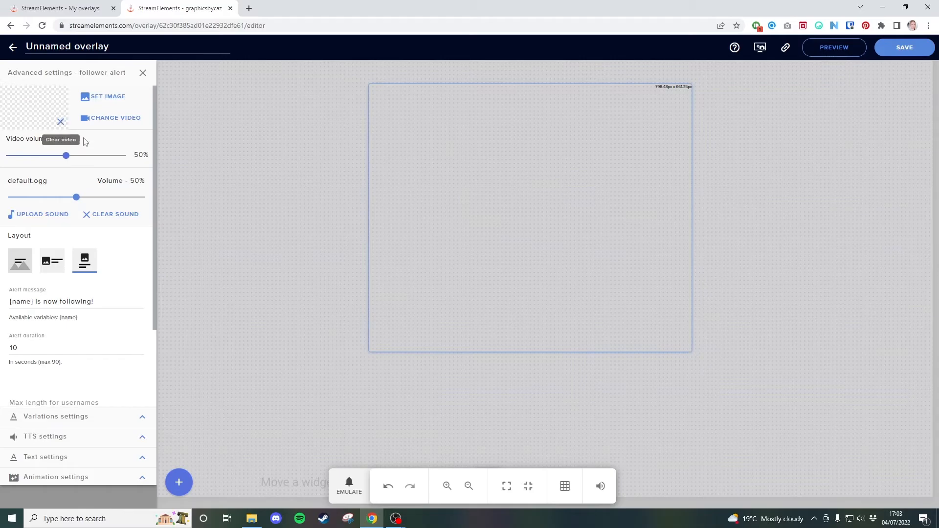
click(122, 122)
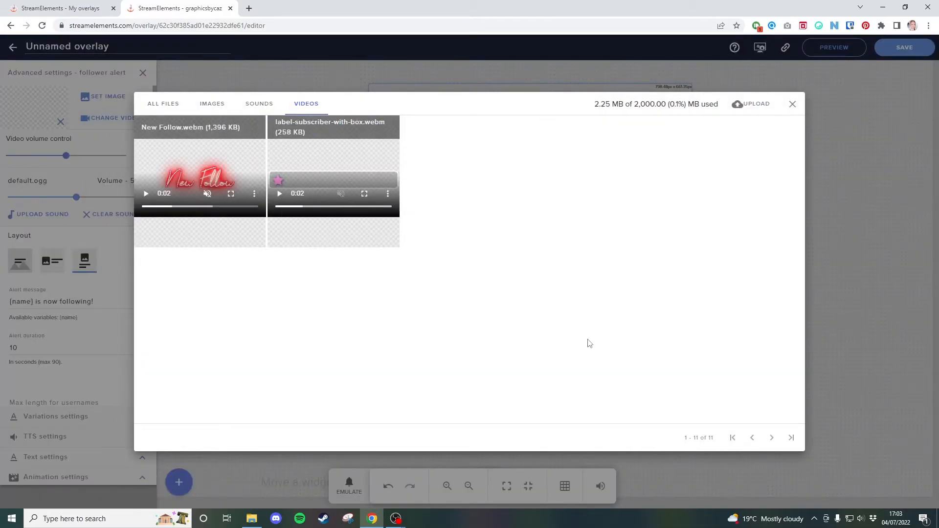
click(750, 105)
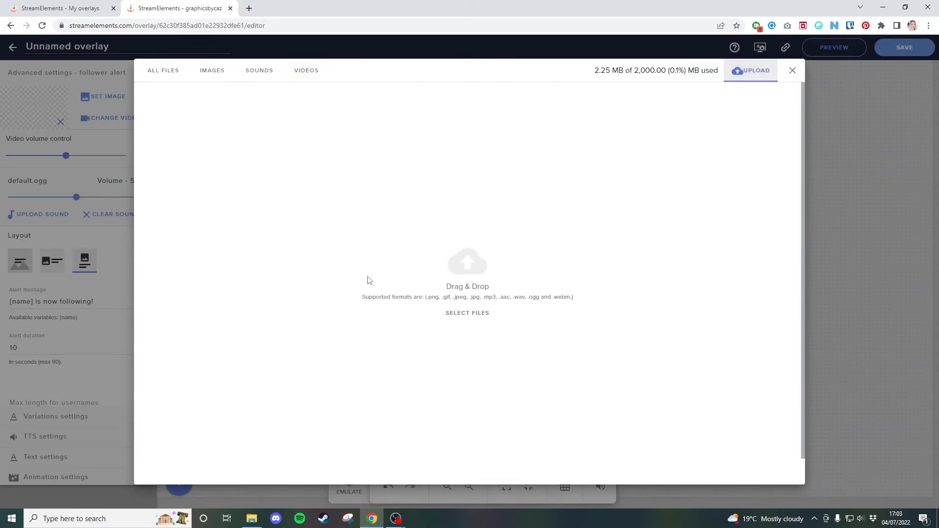
Step: Upload the New Follow video from the Peaches Alerts folder and submit it as the follower alert's video
click(251, 519)
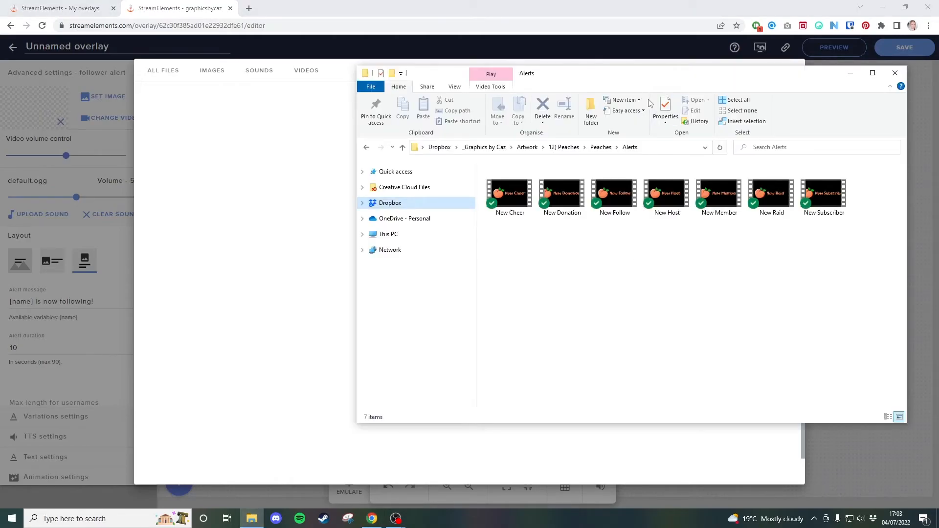
click(615, 194)
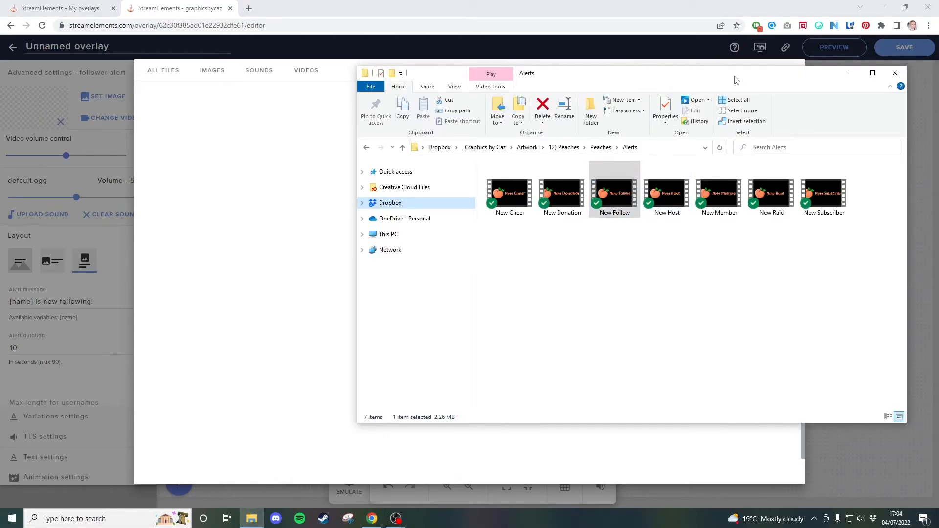
drag(748, 81, 834, 73)
drag(737, 193, 365, 278)
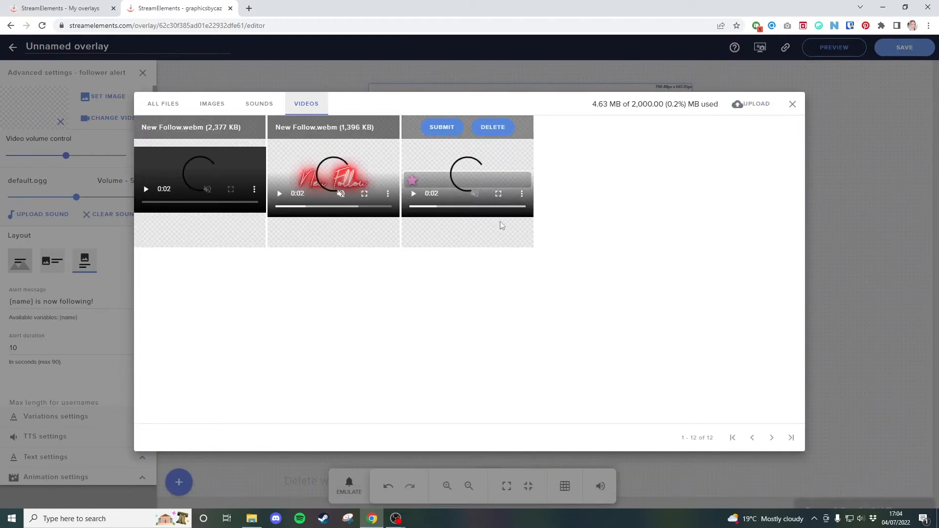
mouse_move(205, 175)
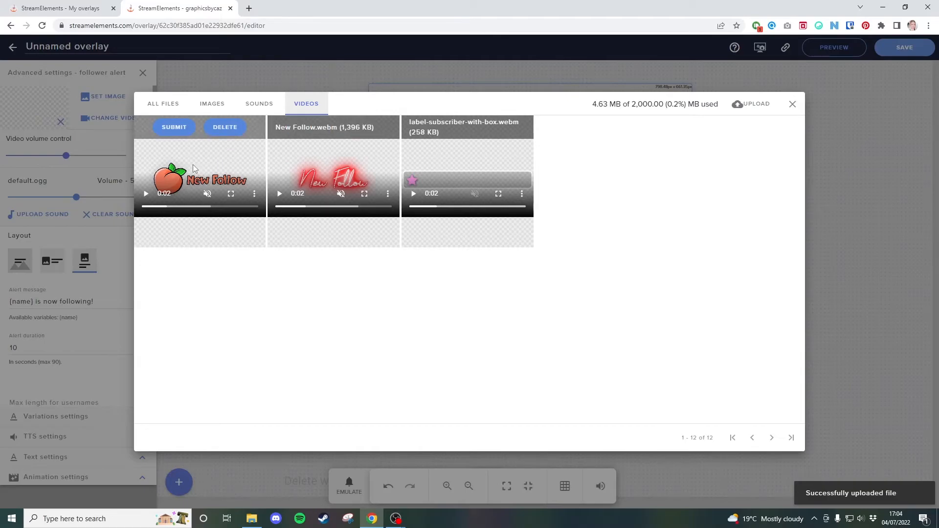
click(174, 128)
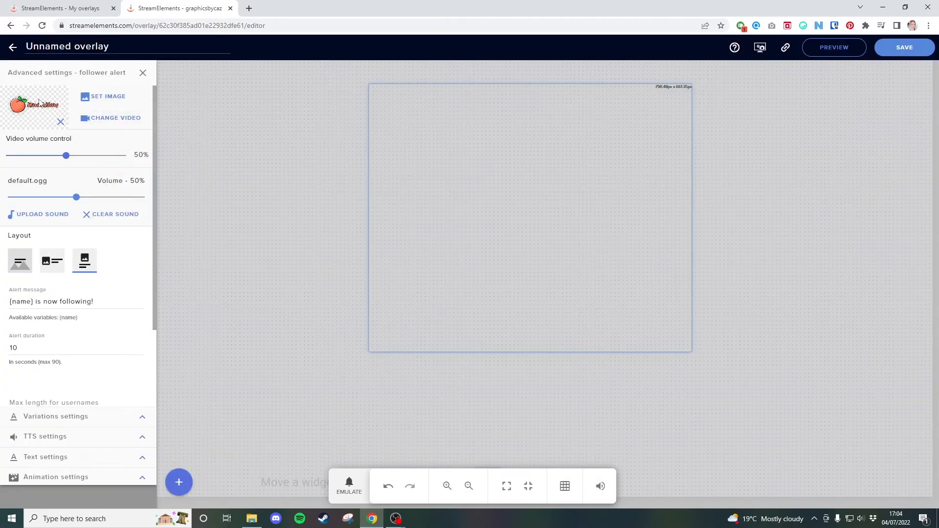
Step: Review the follower alert's layout and message settings and save the overlay under the name Alert
drag(154, 237, 153, 268)
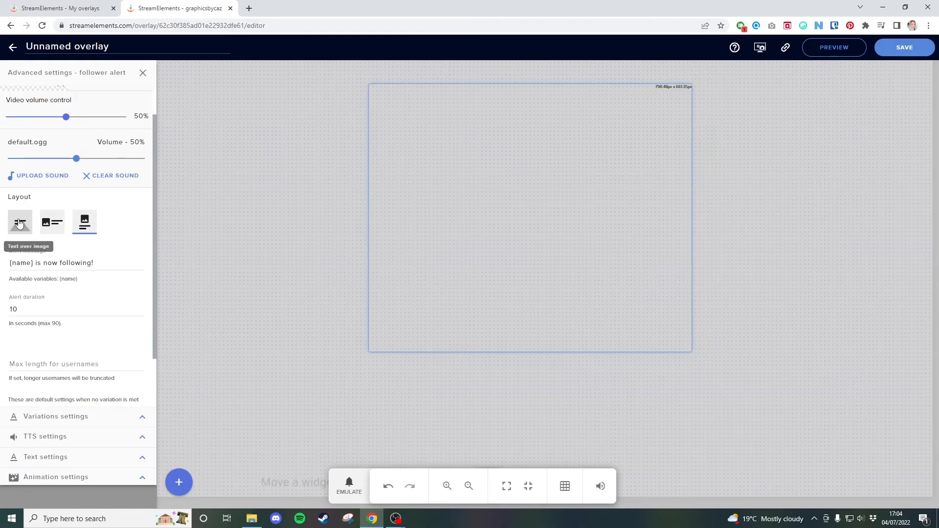
scroll(104, 332, down, 1)
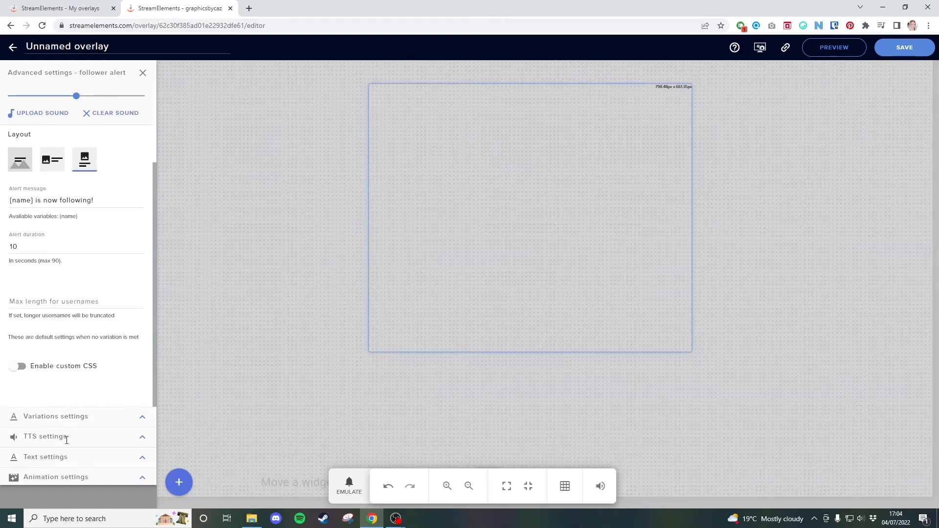
scroll(117, 372, up, 2)
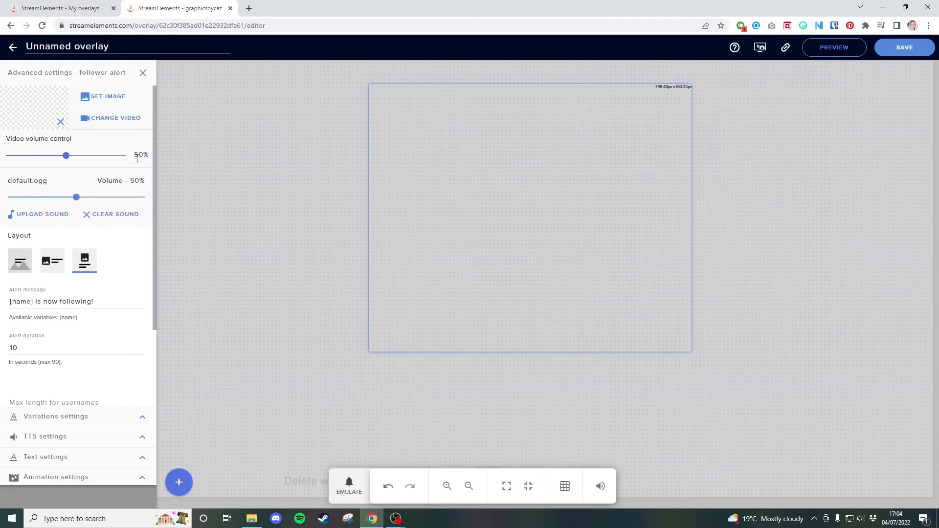
click(902, 49)
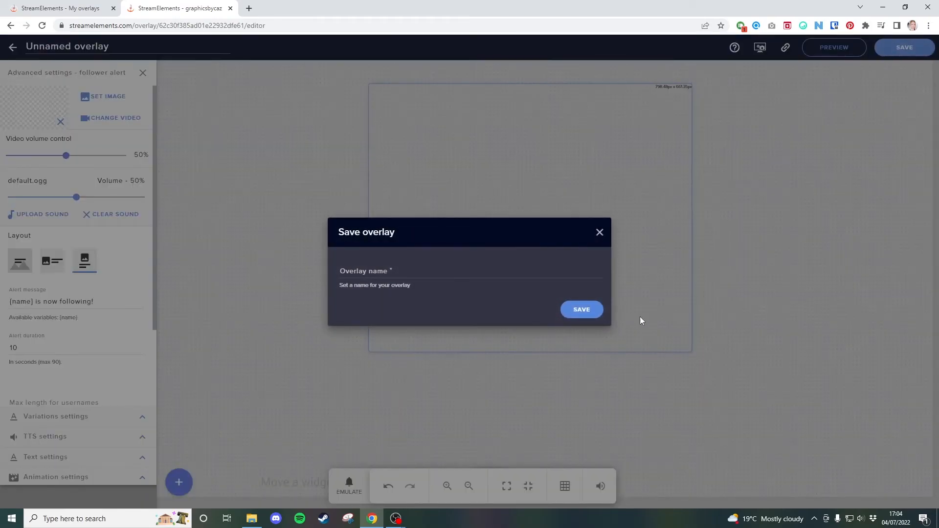
click(402, 275)
text(Alert)
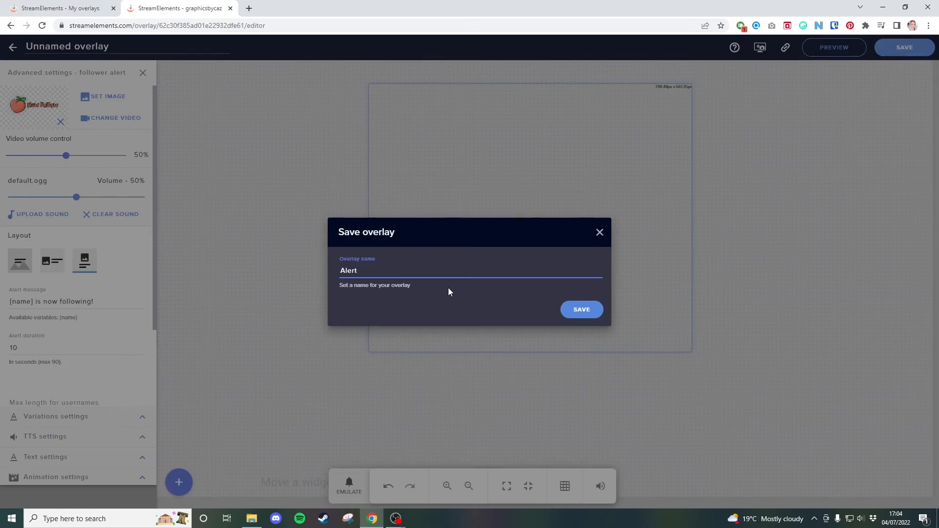
click(589, 312)
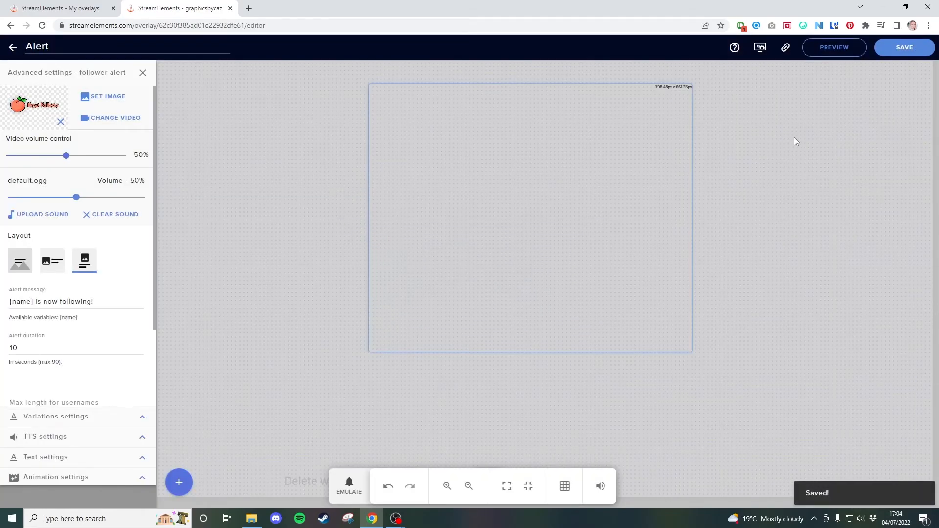
Step: Copy the overlay's URL, switch to OBS and add a new browser source named Alert to the scene
click(786, 49)
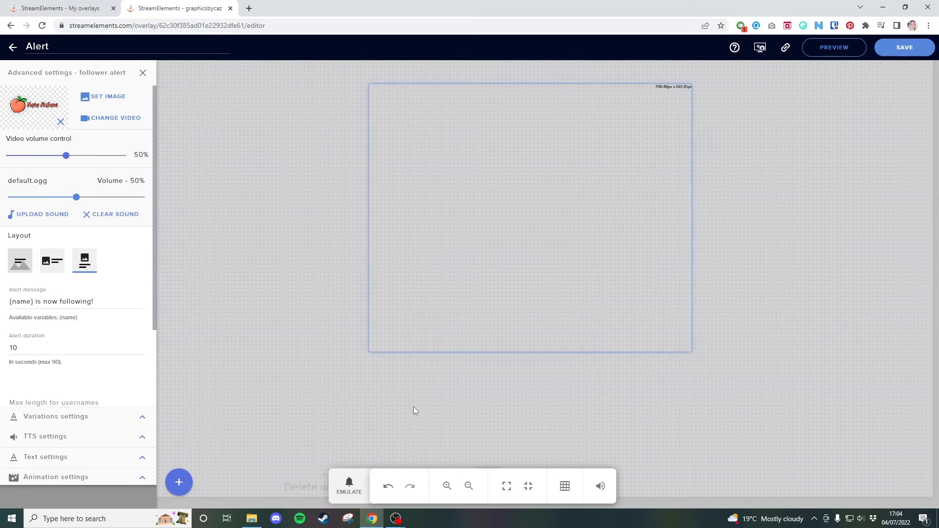
mouse_move(392, 521)
click(377, 480)
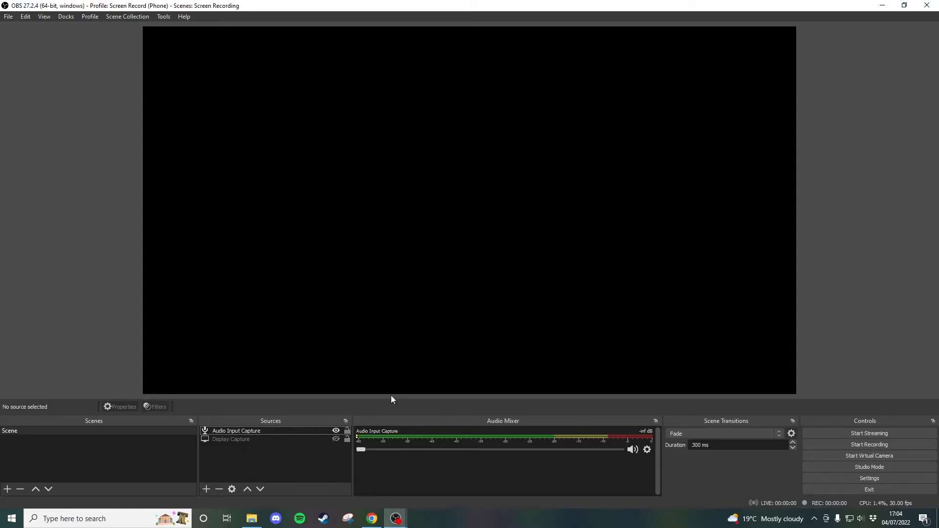
click(207, 489)
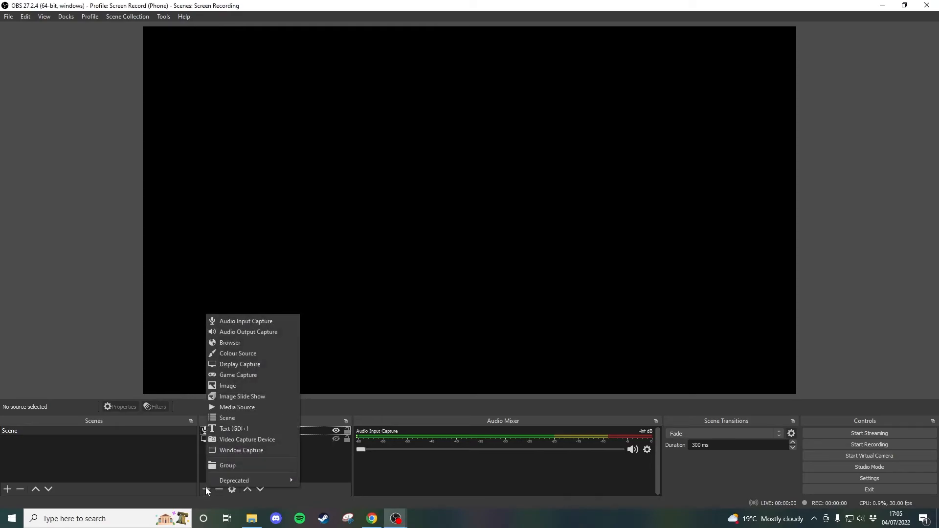
click(232, 344)
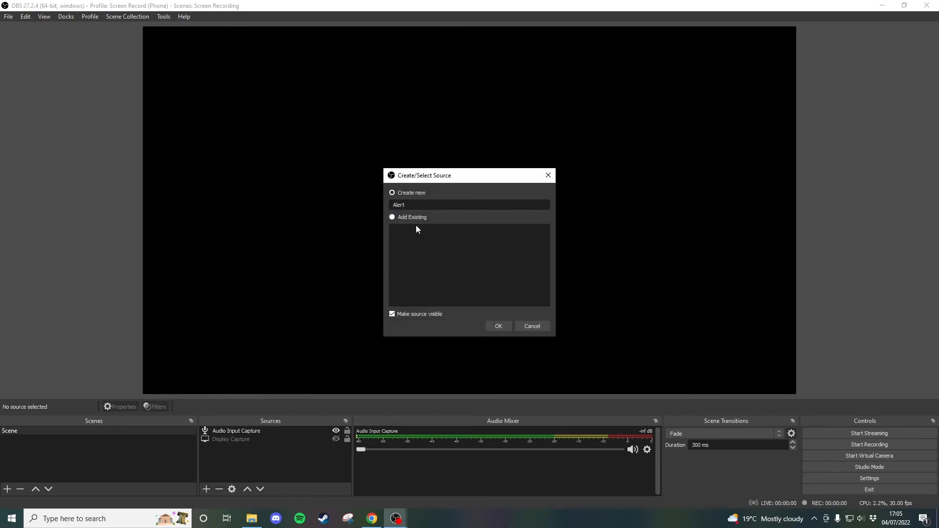
click(499, 326)
Step: Replace the Alert browser source's default URL with the copied overlay URL and size the source to fill the canvas
drag(431, 335, 366, 335)
right_click(383, 332)
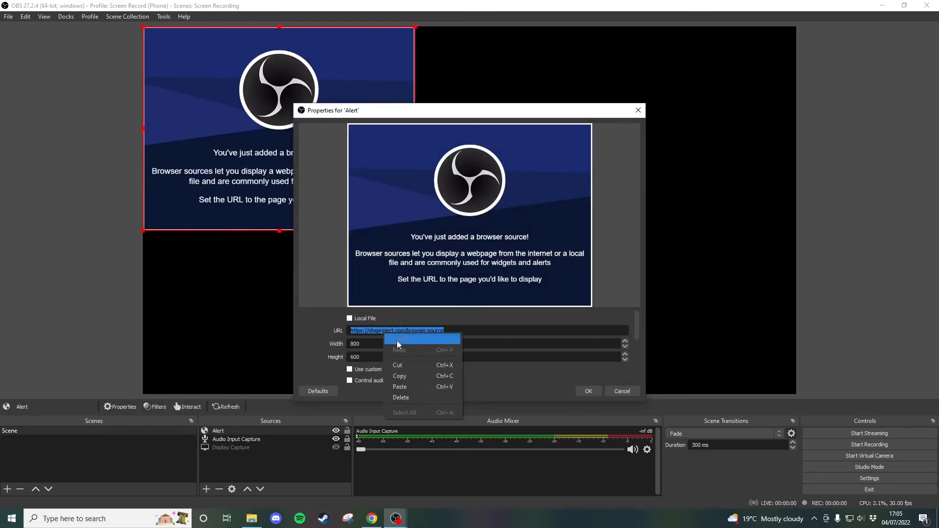
click(409, 384)
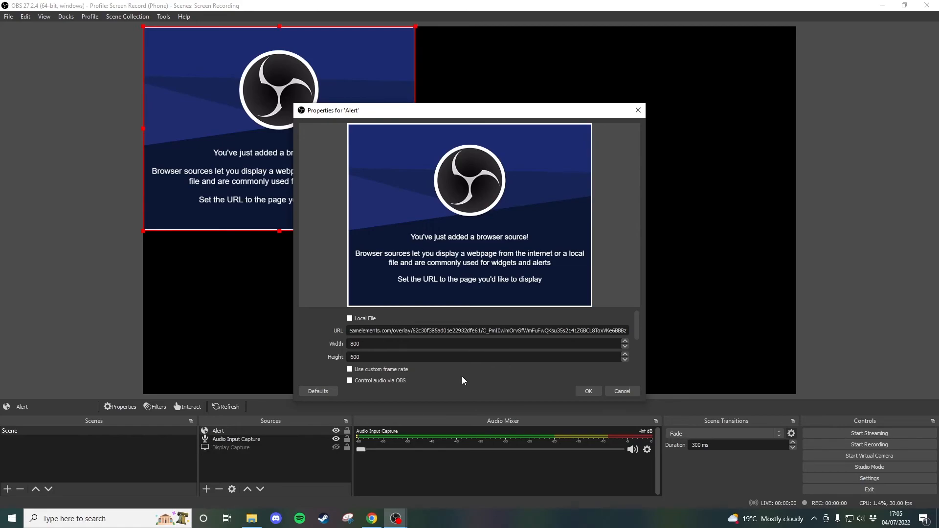
click(369, 342)
click(589, 390)
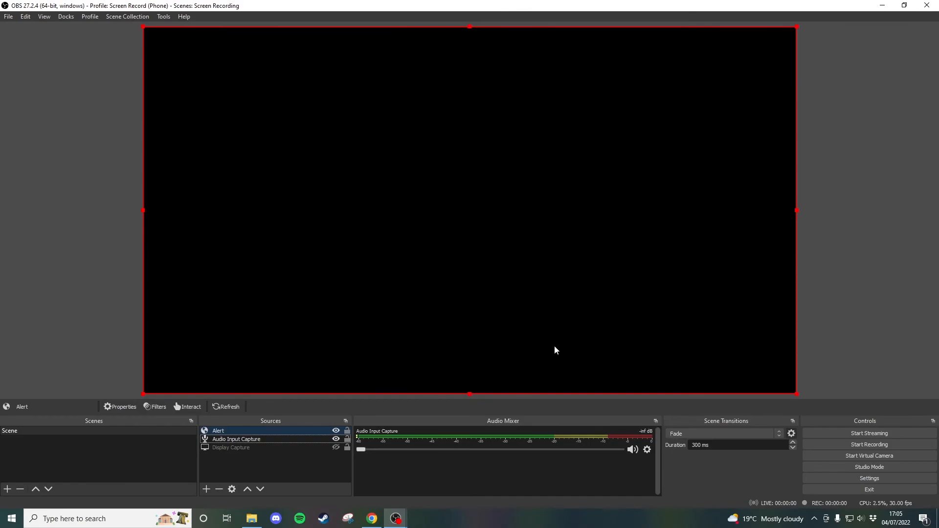
click(372, 518)
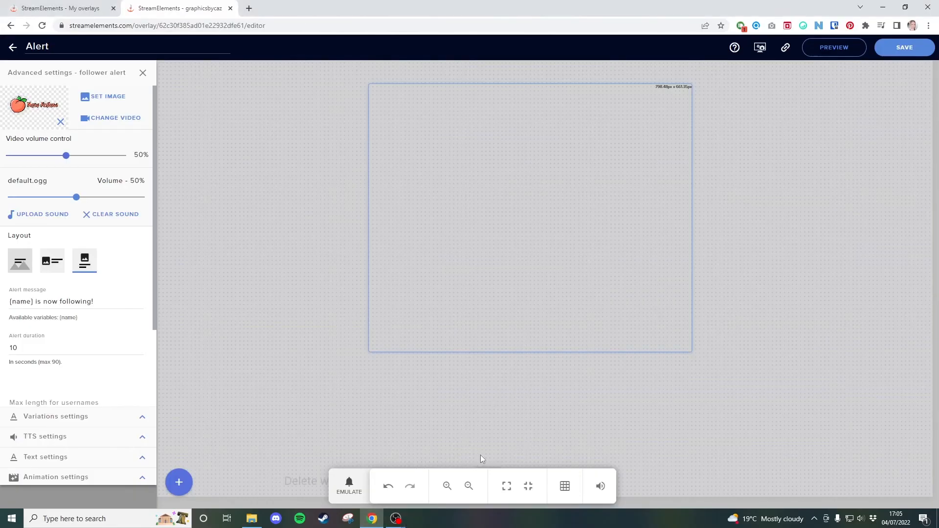
mouse_move(412, 520)
click(362, 484)
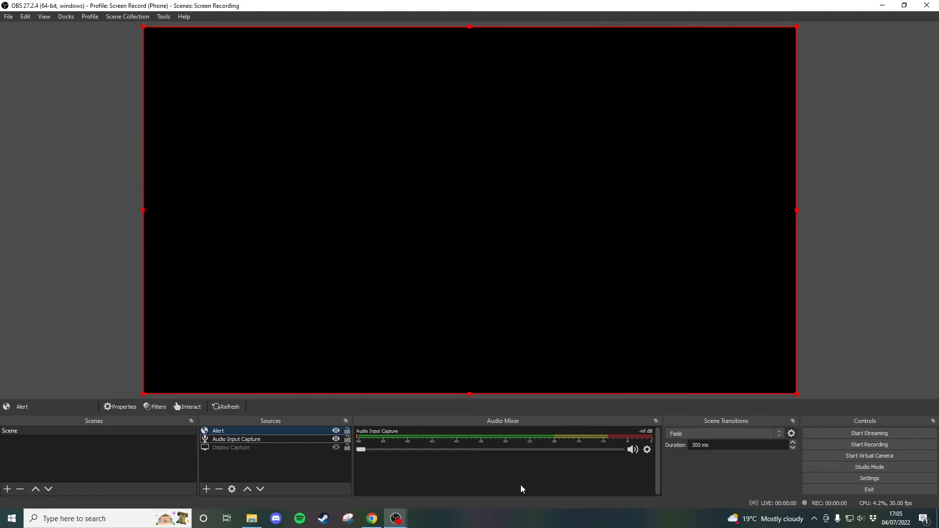
Step: Switch to Chrome, emulate a follower event in the StreamElements overlay and return to OBS to view the alert
click(374, 518)
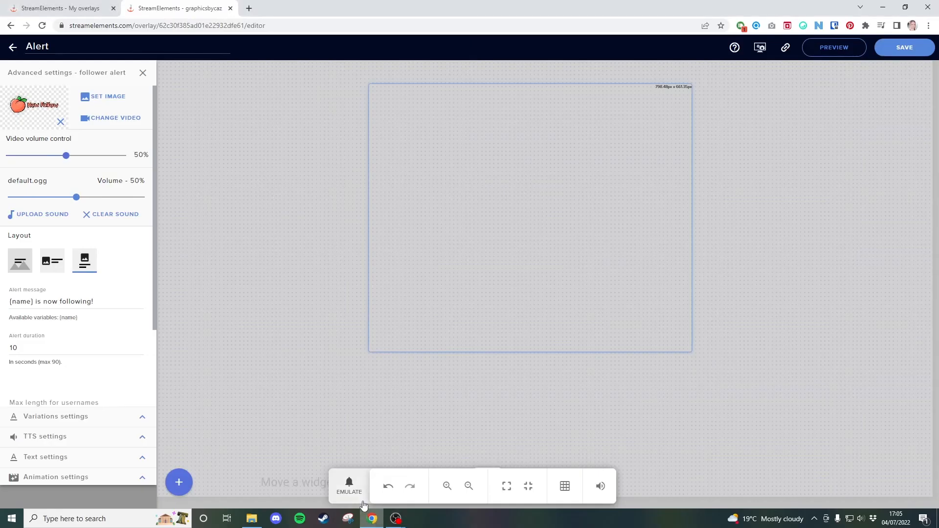
click(347, 490)
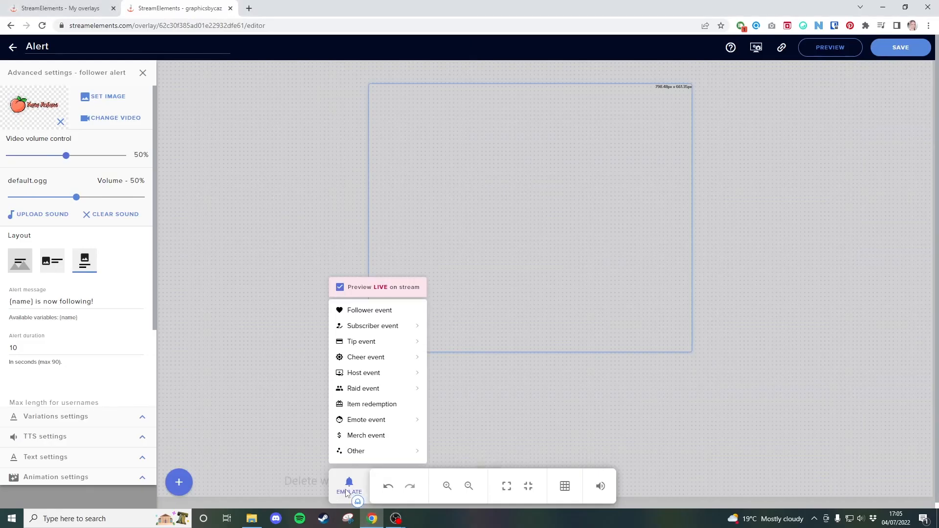
click(381, 315)
click(618, 386)
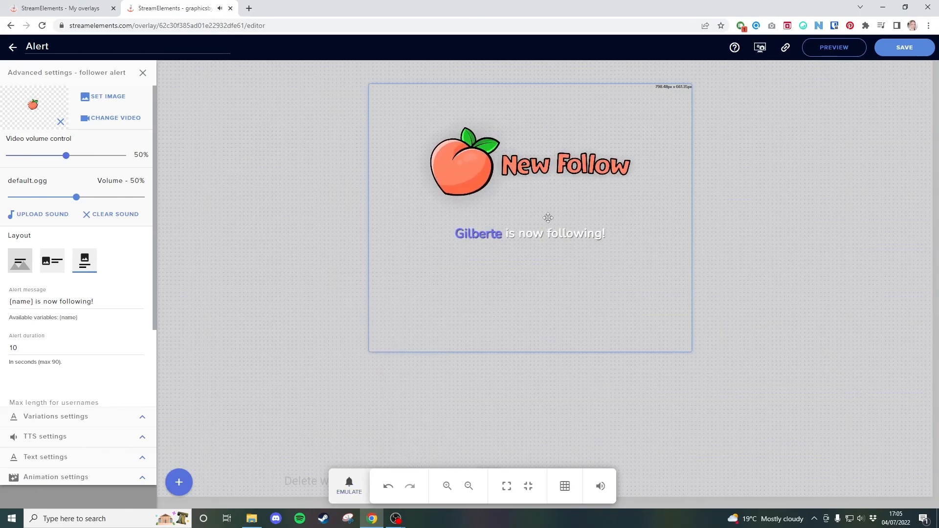
click(395, 519)
click(349, 490)
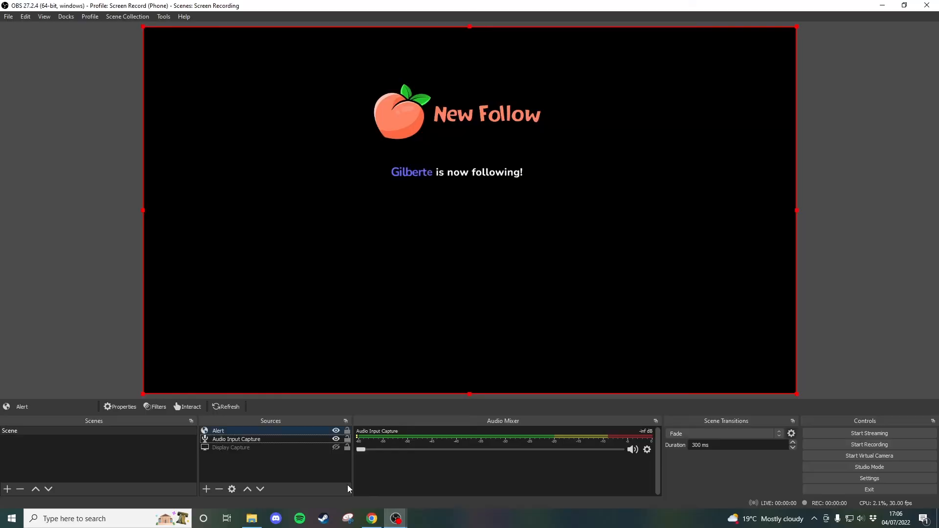